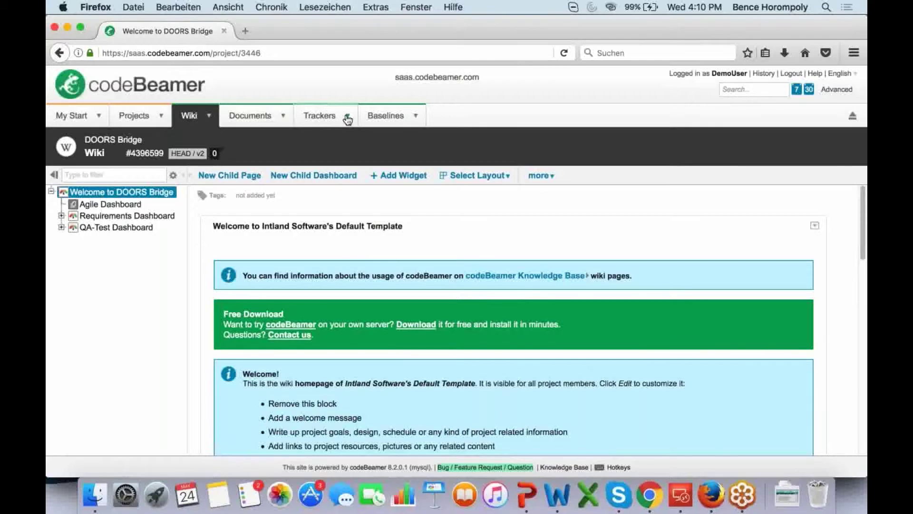
Step: Open the Customer Requirement Specifications tracker of the DOORS Bridge project
left_click(326, 117)
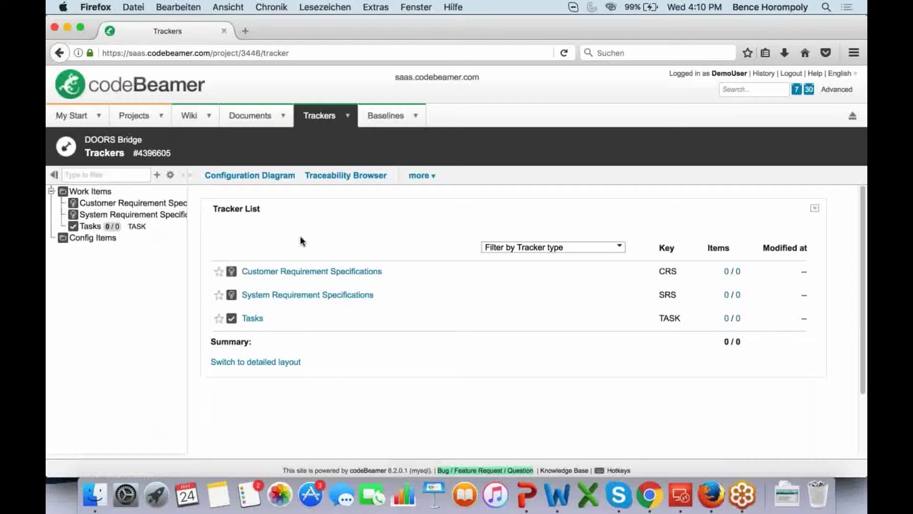
left_click(283, 272)
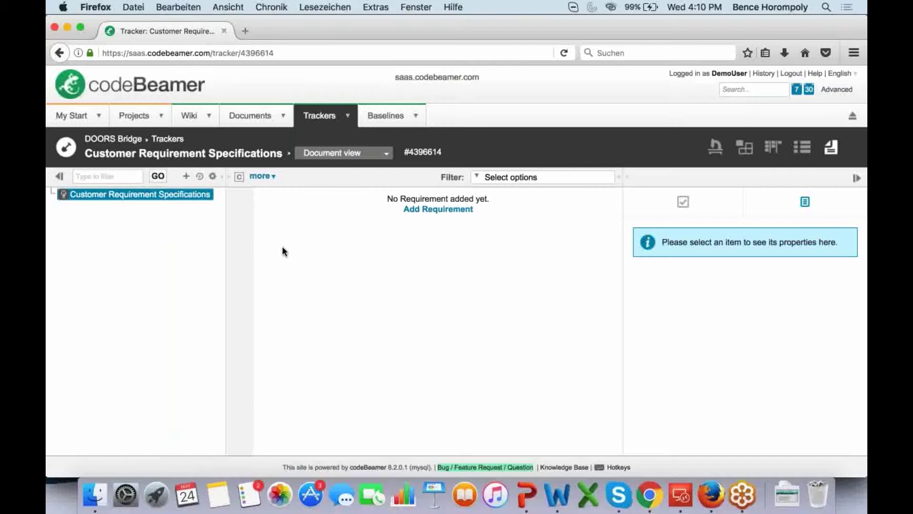
Step: Switch to DOORS, close the open module window and browse the Intland Software and Klaus Test folders in the database
key("ctrl+Right")
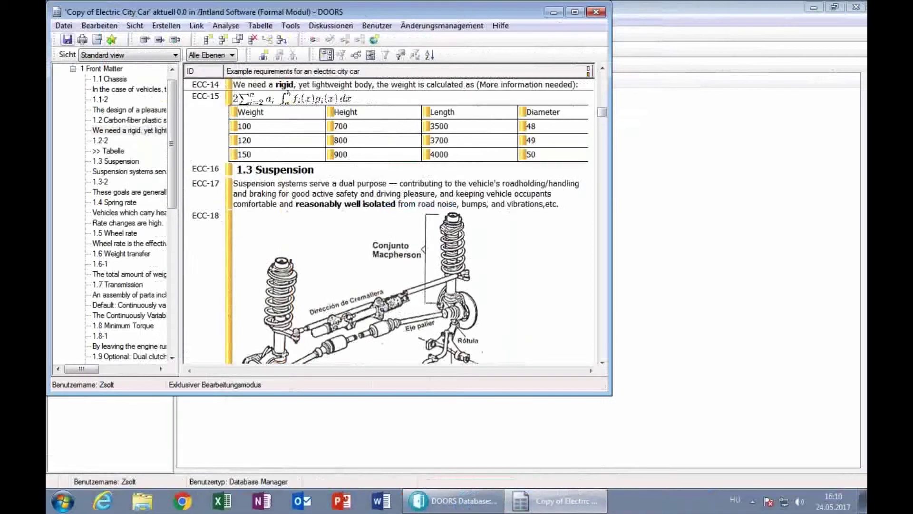
left_click(597, 12)
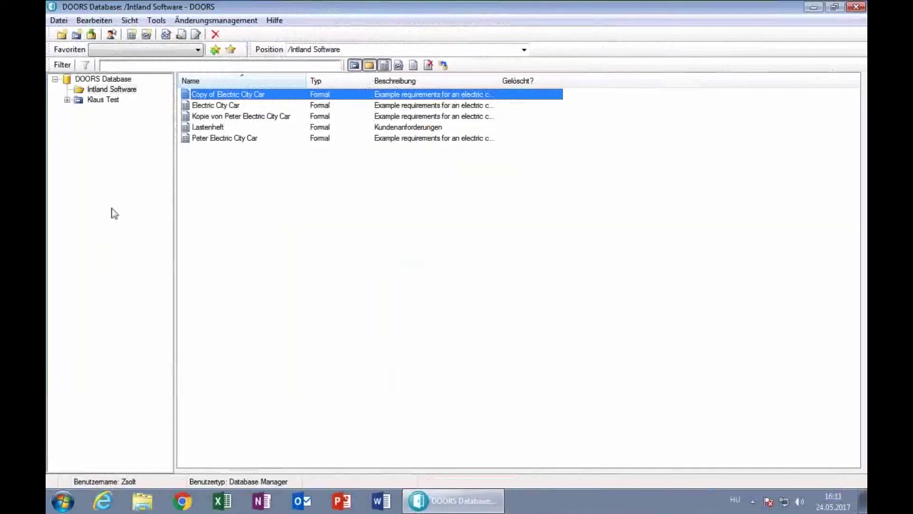
left_click(89, 92)
left_click(67, 100)
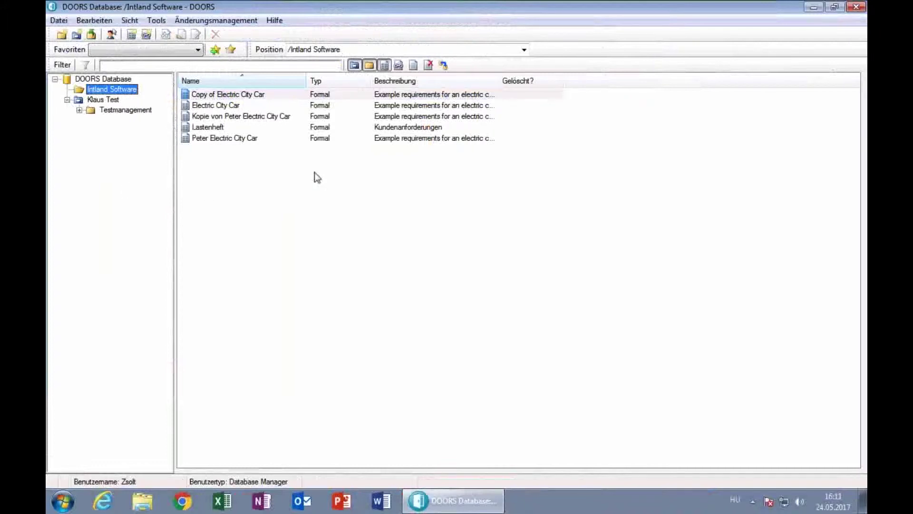
Step: Open the Copy of Electric City Car module and review its requirements down to the Suspension section
left_click(228, 94)
double_click(228, 96)
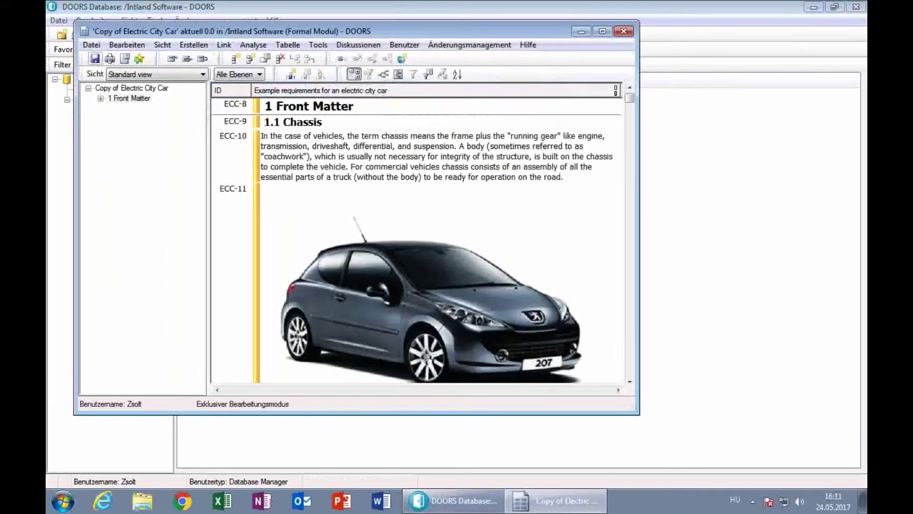
left_click(630, 382)
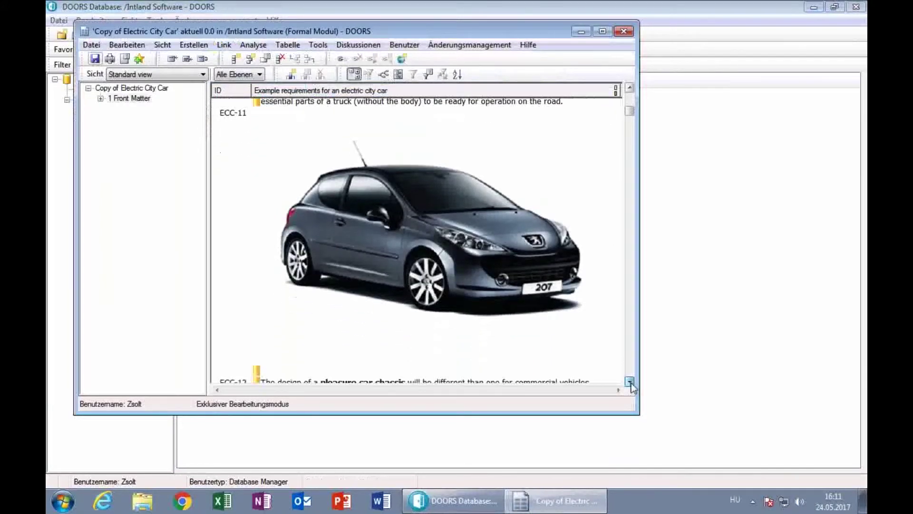
left_click(630, 383)
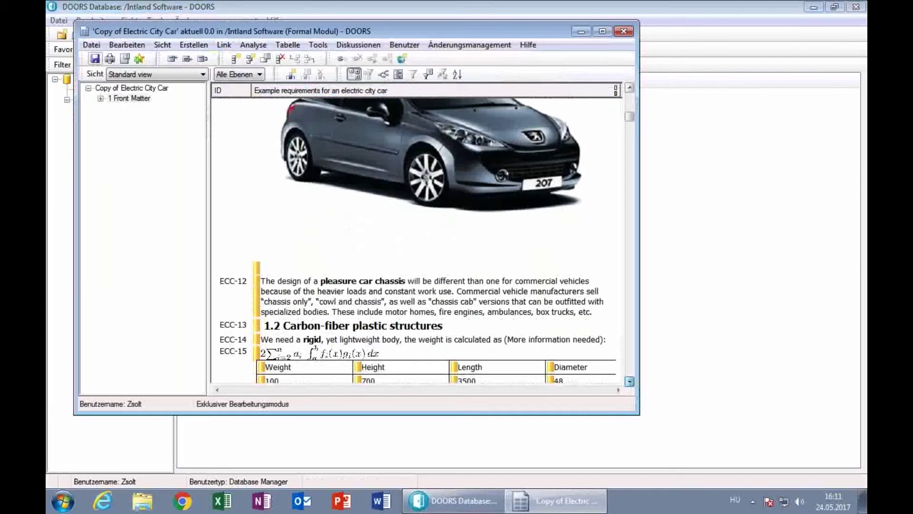
left_click_drag(630, 381, 630, 381)
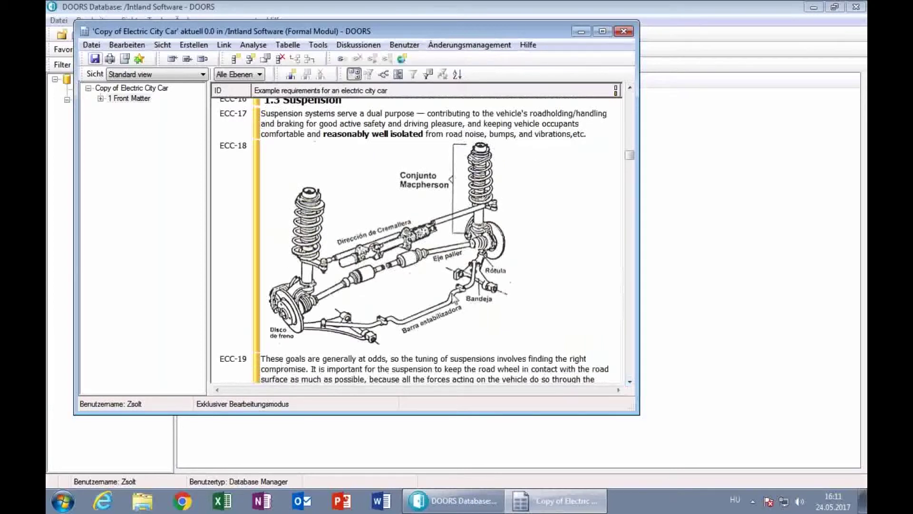
Step: Switch back to codeBeamer, start configuring a DOORS import for the empty tracker and test the bridge server connection
mouse_move(257, 276)
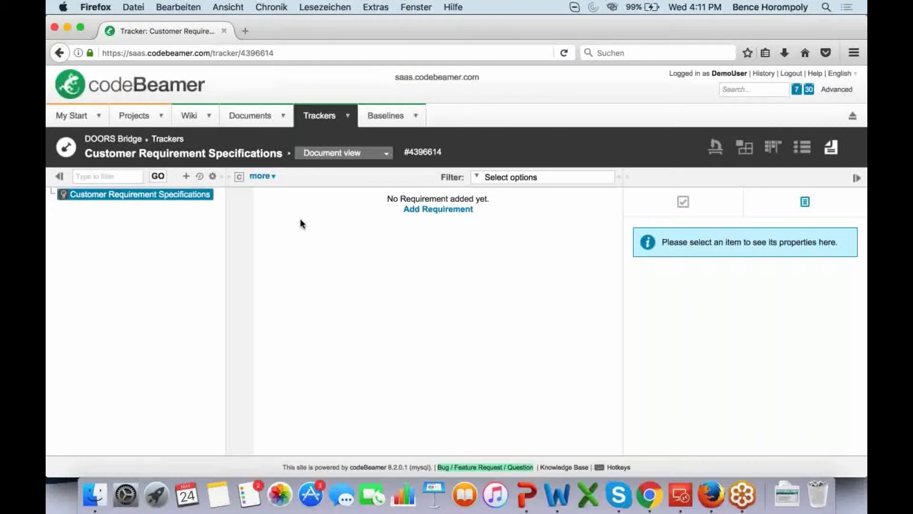
left_click(261, 176)
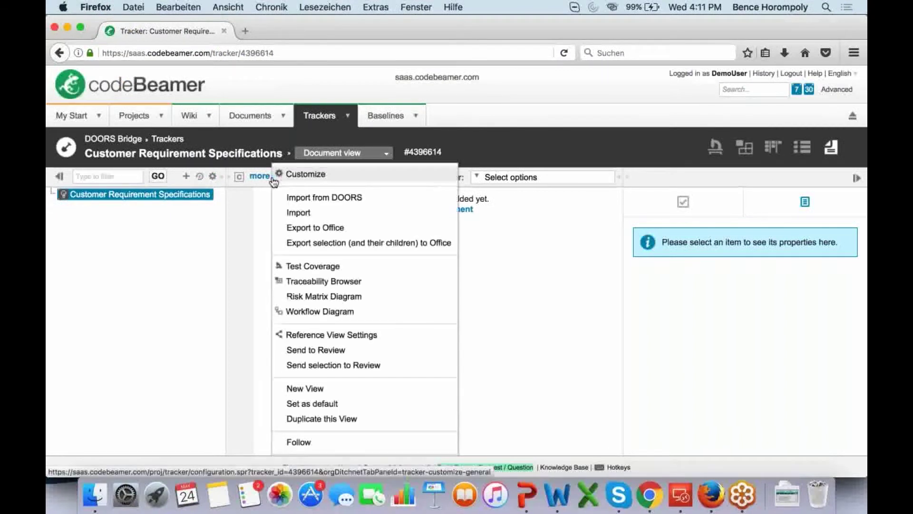
left_click(330, 198)
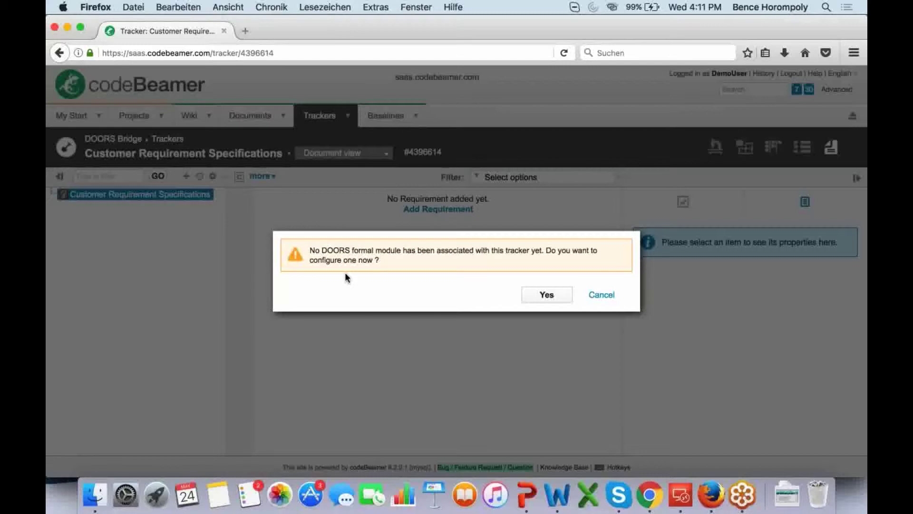
left_click(544, 296)
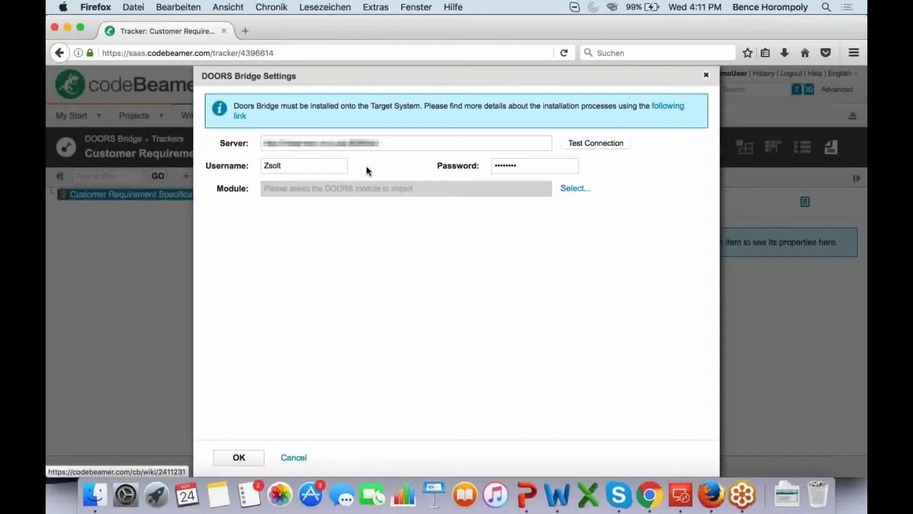
left_click(595, 144)
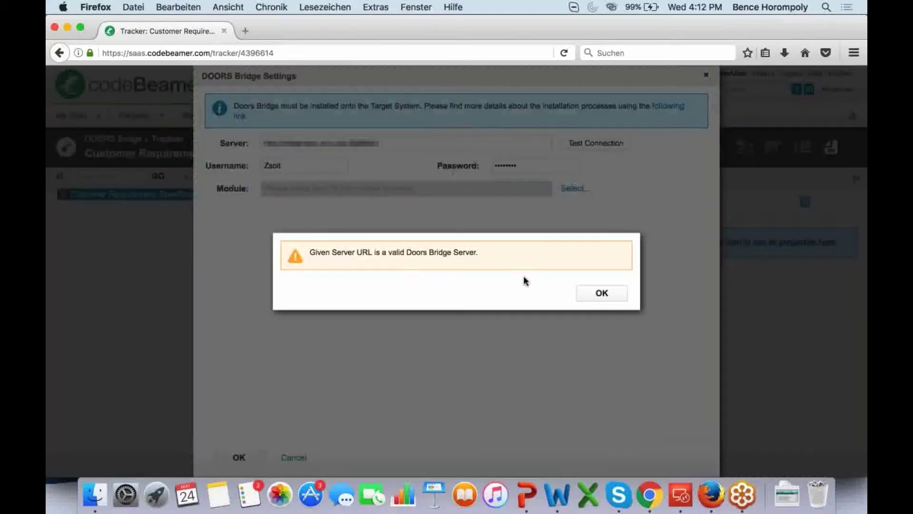
left_click(605, 294)
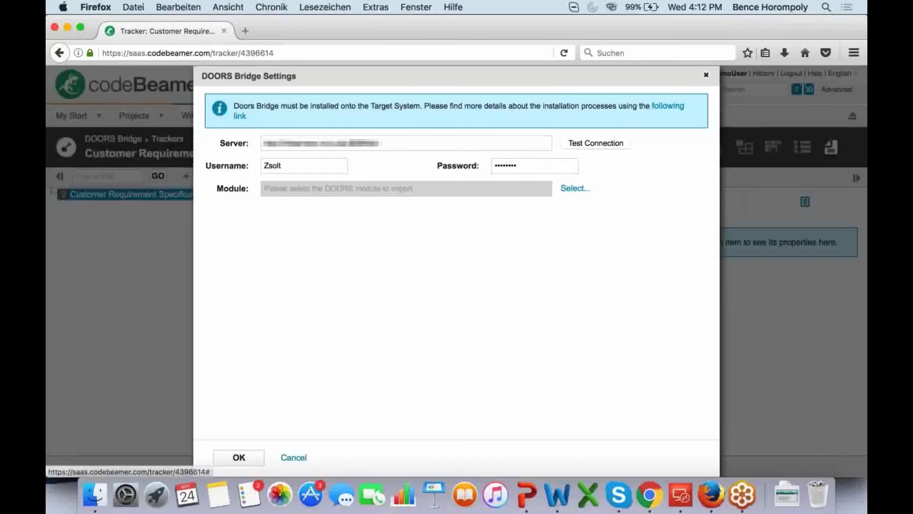
Step: Preview the Copy of Electric City Car module from the Intland Software folder and select it as the module to import
left_click(576, 188)
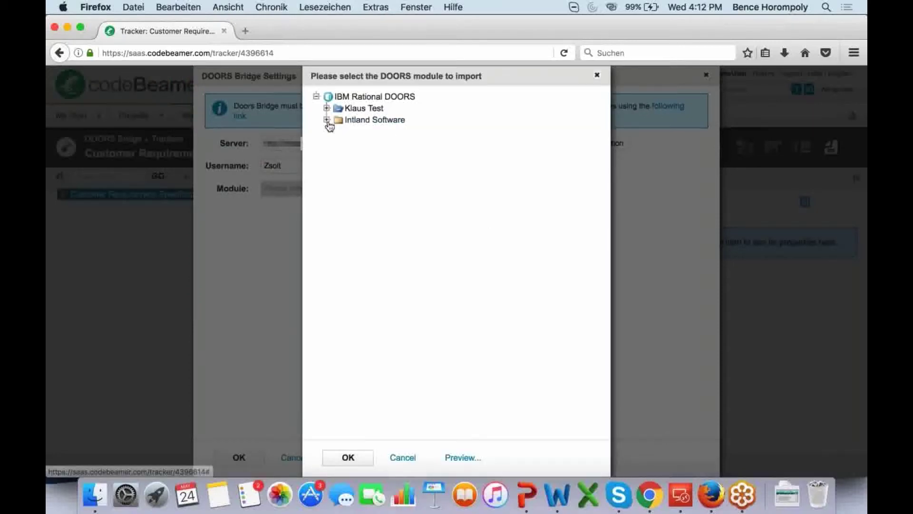
left_click(327, 121)
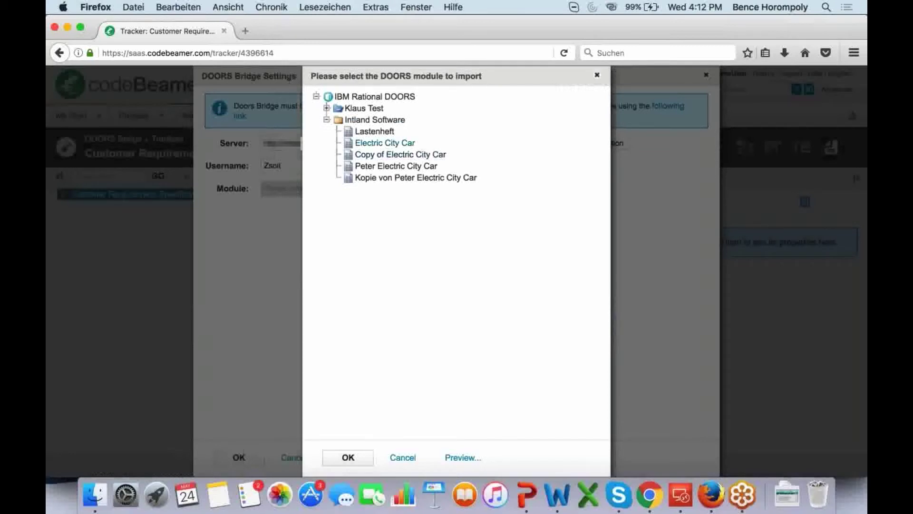
left_click(400, 155)
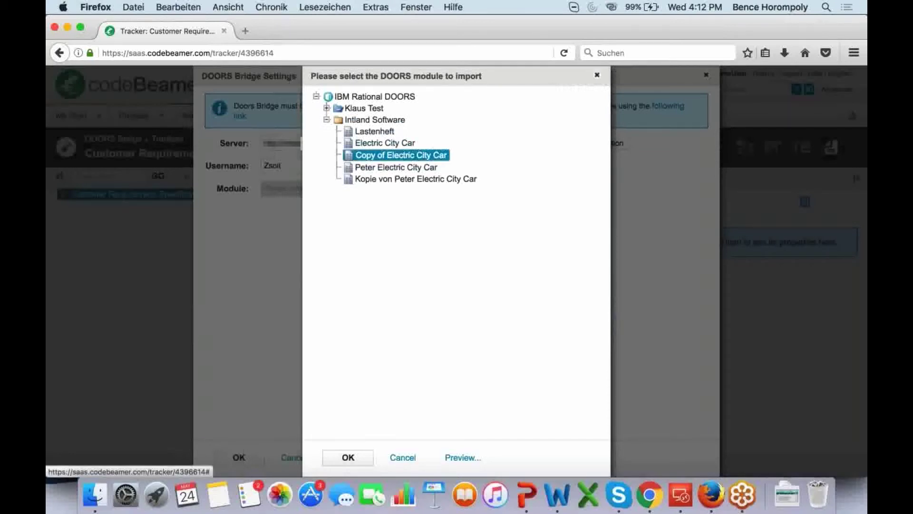
left_click(459, 457)
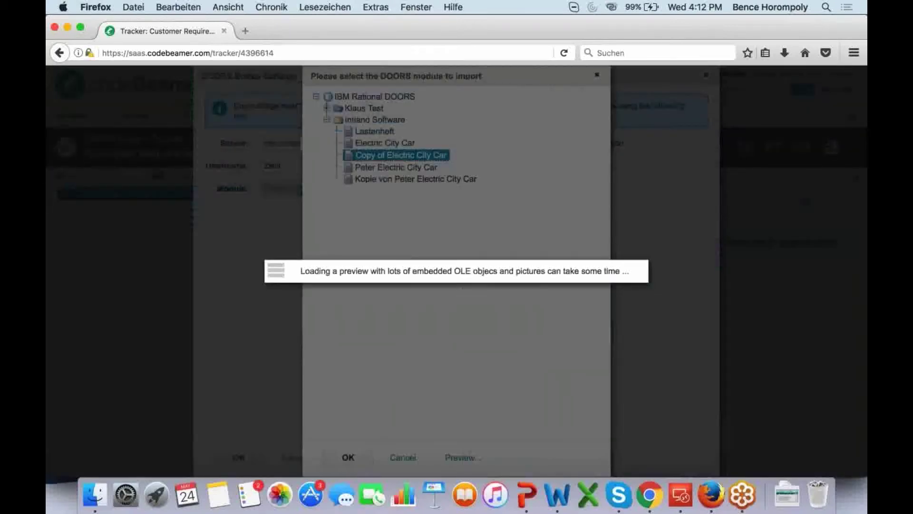
scroll(455, 281, "down", 20)
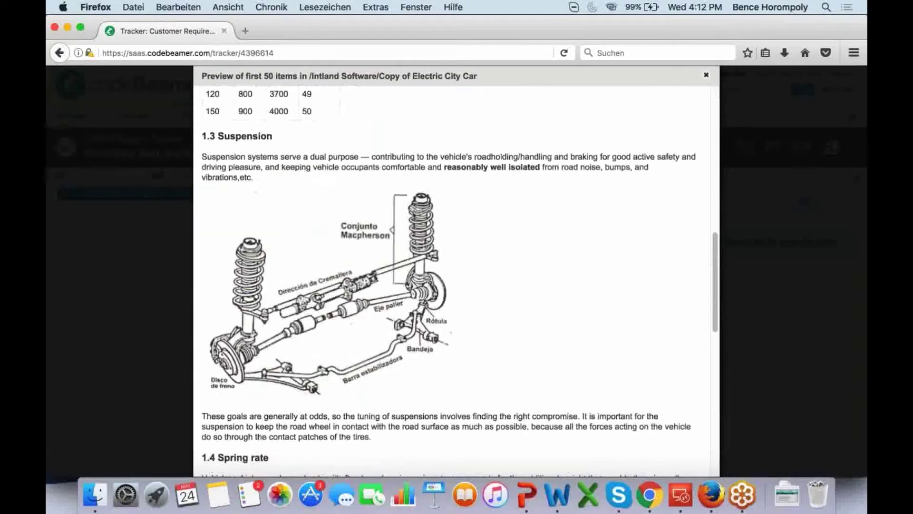
scroll(456, 281, "up", 20)
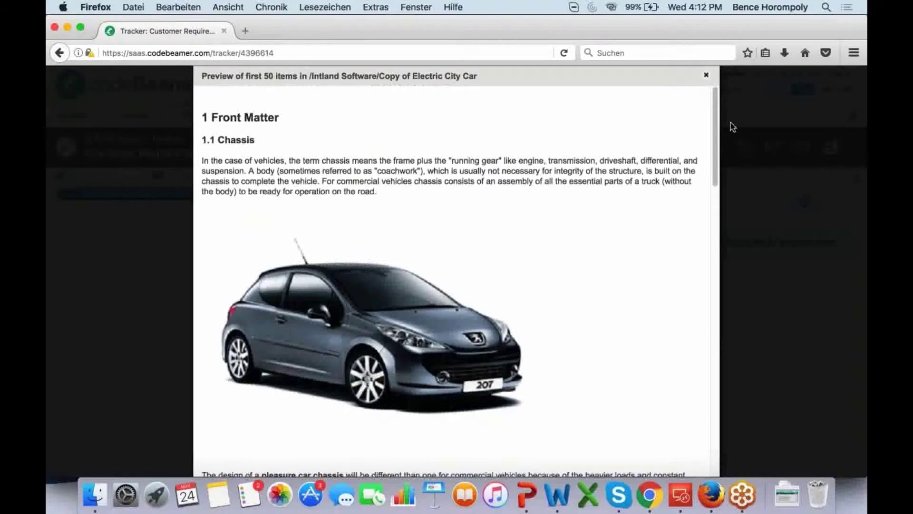
left_click(706, 75)
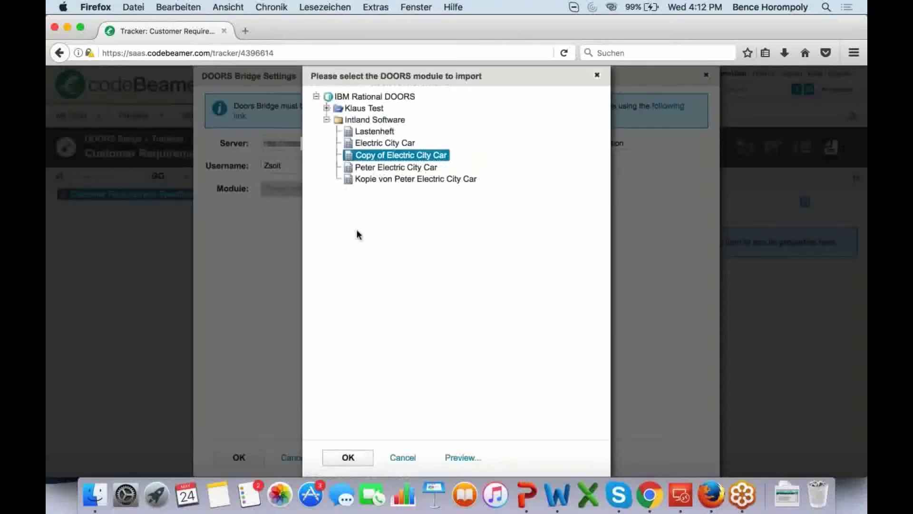
left_click(349, 457)
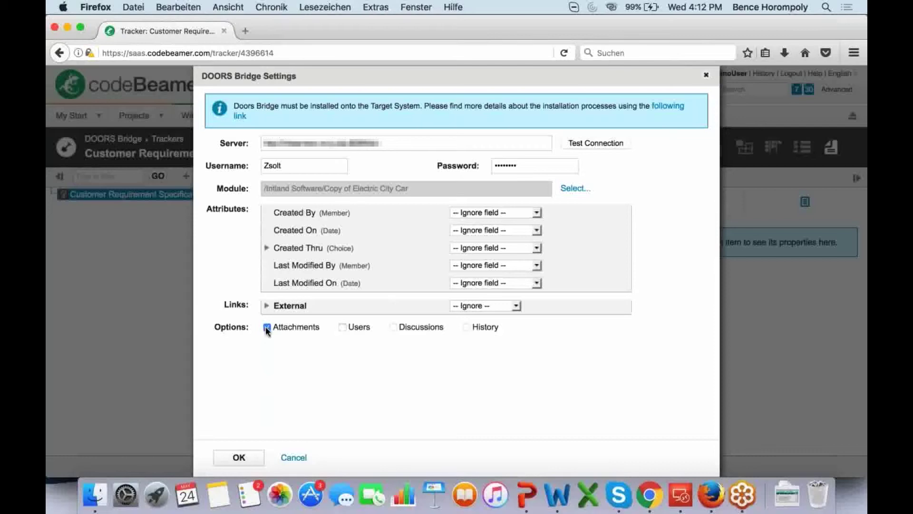
Step: Include users, history and discussions in the DOORS import and save the bridge settings
left_click(342, 327)
left_click(467, 328)
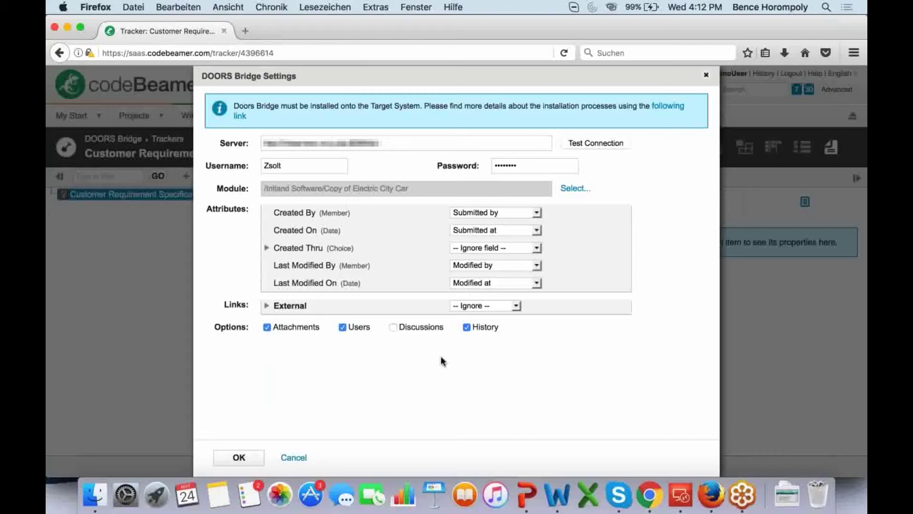
left_click(392, 329)
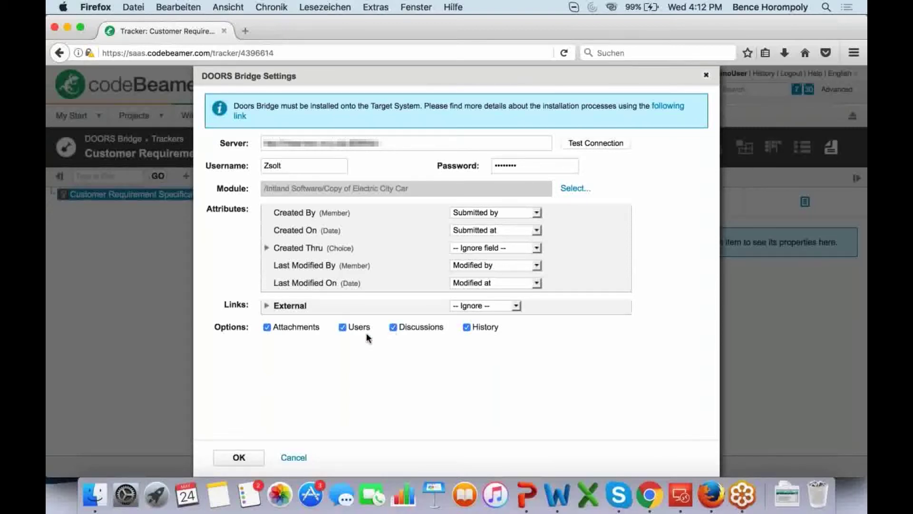
left_click(239, 459)
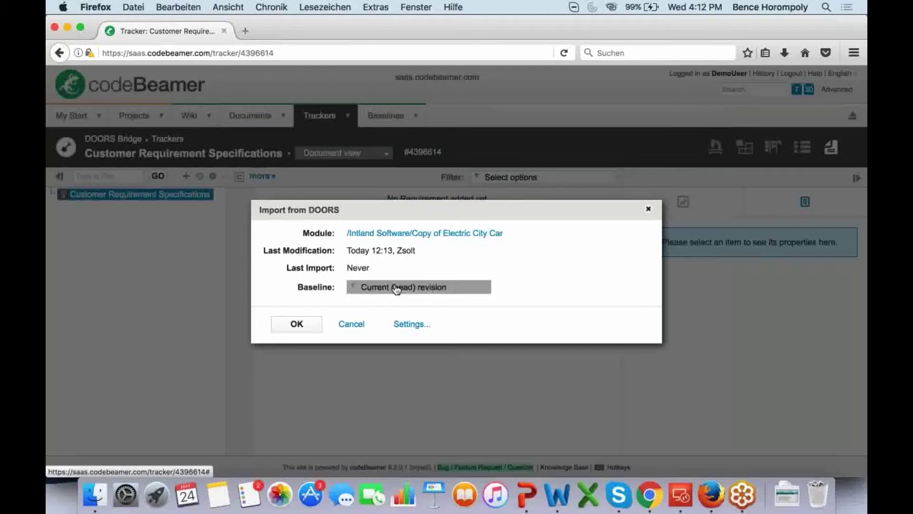
Step: Check the baseline choices for the import and review the DOORS Bridge settings
left_click(380, 286)
left_click(382, 312)
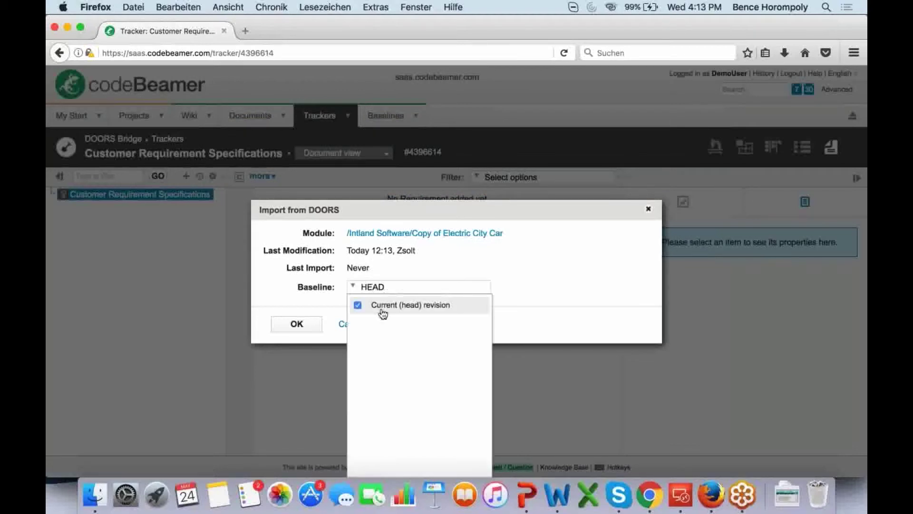
left_click(400, 306)
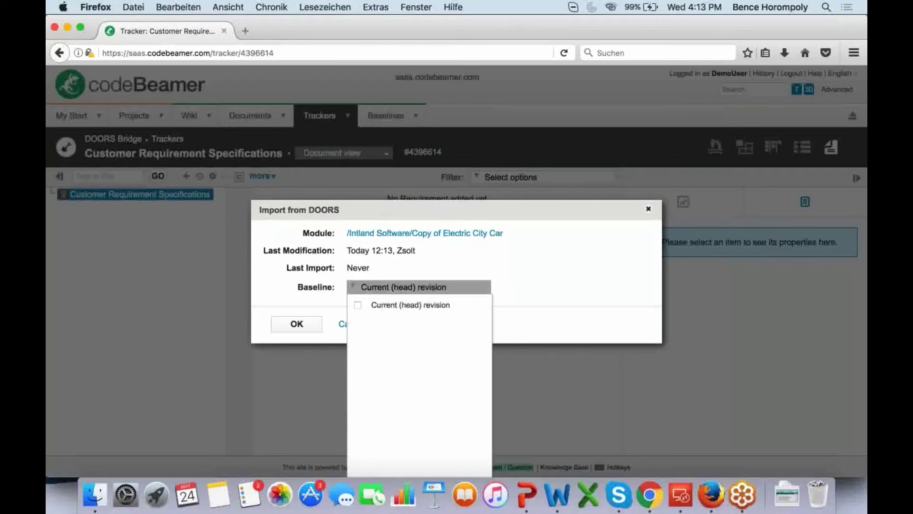
left_click(442, 266)
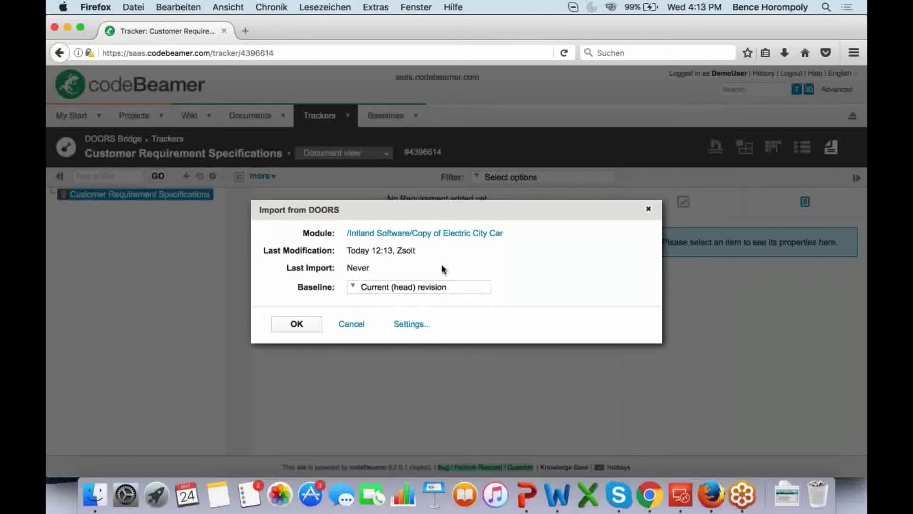
left_click(427, 323)
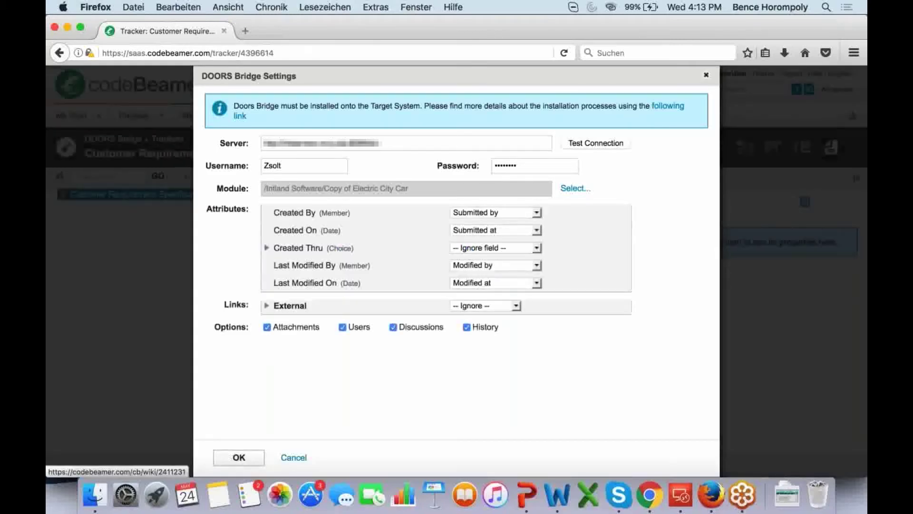
left_click(238, 458)
Step: Import the current (head) revision of the DOORS module into the tracker and close the import summary
left_click(303, 324)
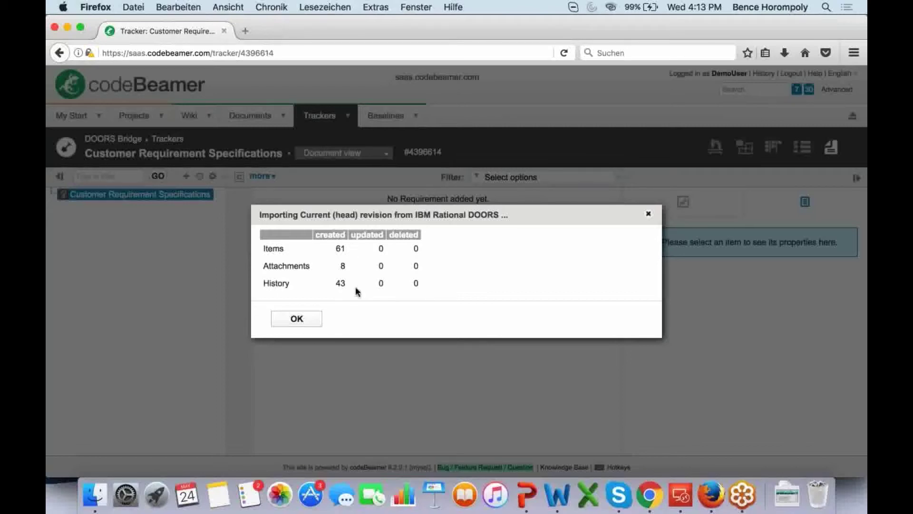
left_click(301, 320)
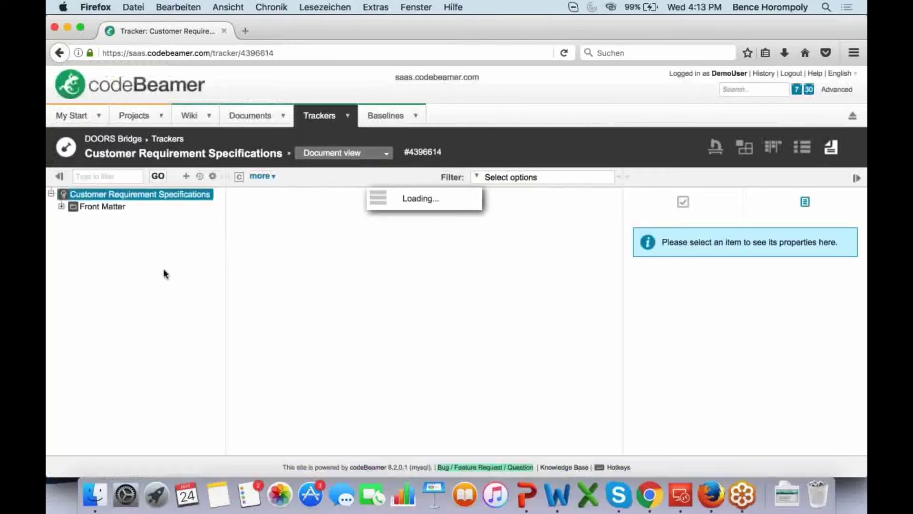
Step: Expand the Front Matter branch and review the imported requirements down to the Weight transfer section
left_click(62, 206)
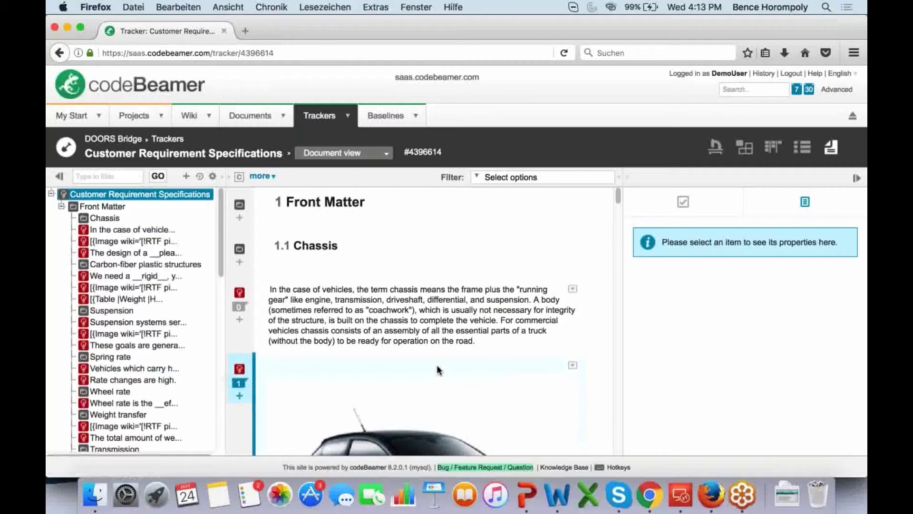
scroll(438, 370, "down", 5)
scroll(438, 370, "down", 15)
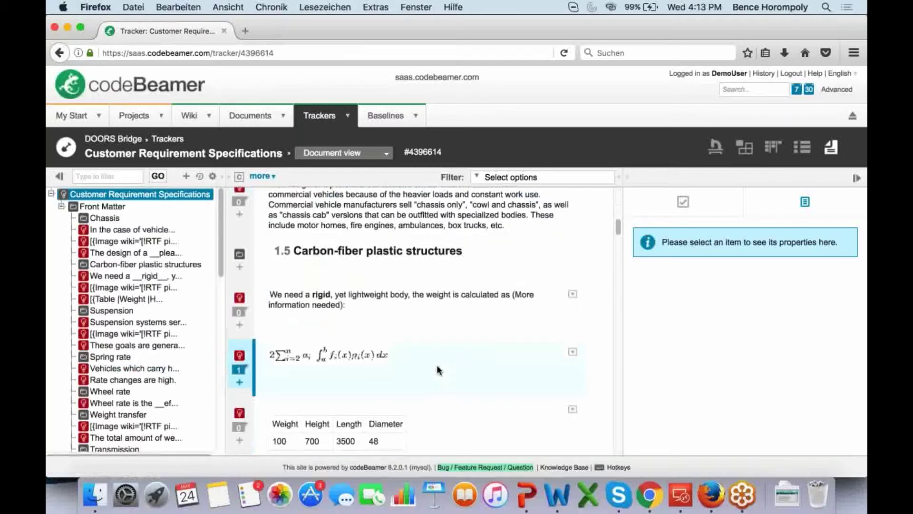
scroll(441, 389, "down", 10)
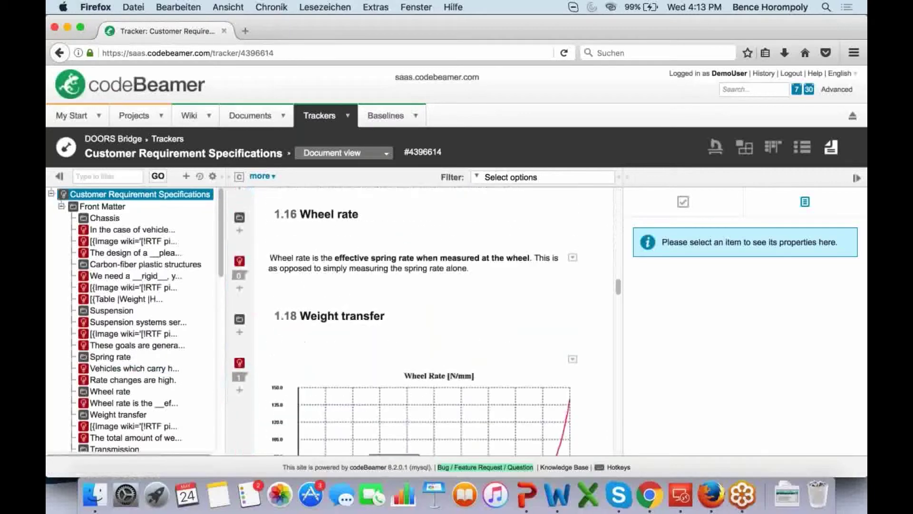
Step: Review the imported requirements in the Chassis, Carbon-fiber plastic structures and Suspension sections
scroll(440, 390, "up", 20)
scroll(441, 389, "down", 3)
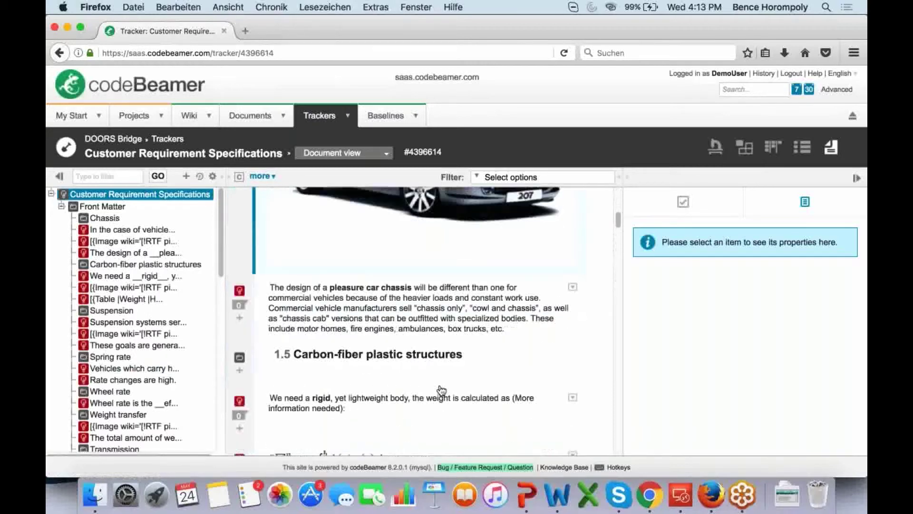
scroll(441, 390, "down", 3)
scroll(428, 369, "down", 8)
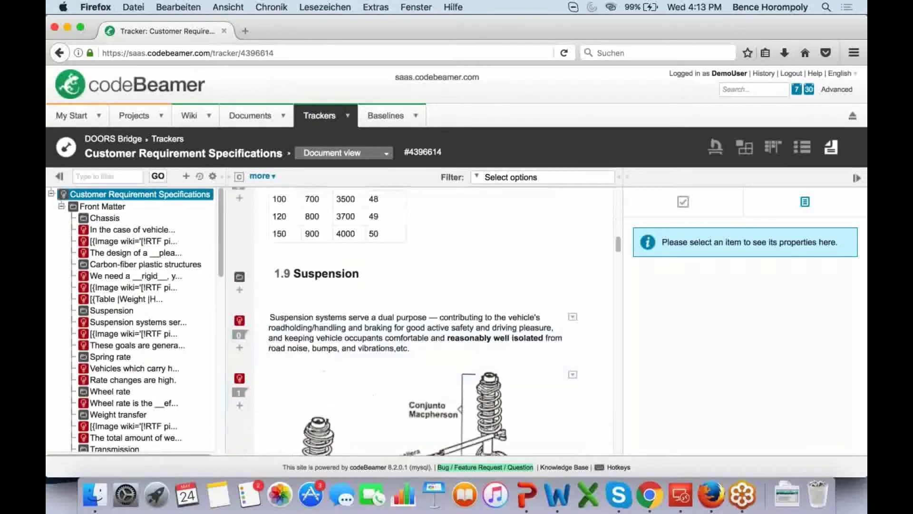
scroll(428, 368, "up", 8)
Step: Open the rigid, lightweight body requirement under Carbon-fiber plastic structures, examine its change history, and close it
left_click(289, 364)
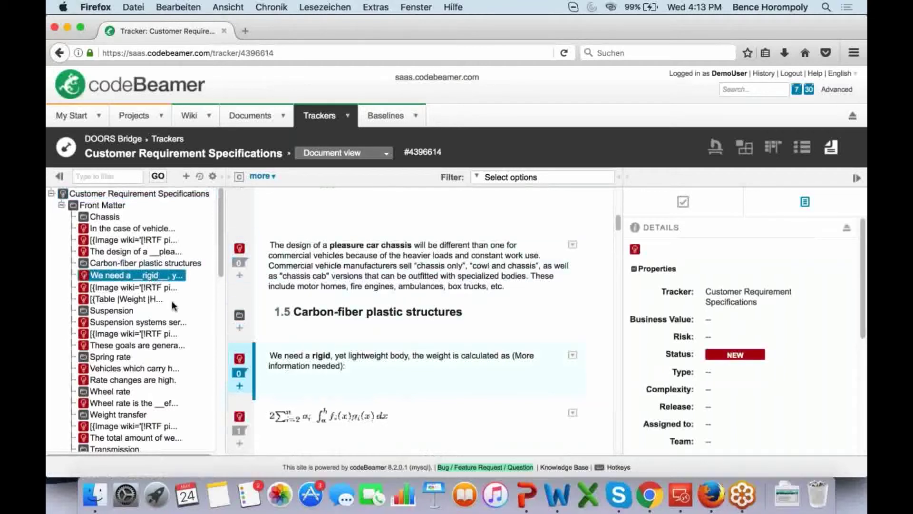
double_click(136, 275)
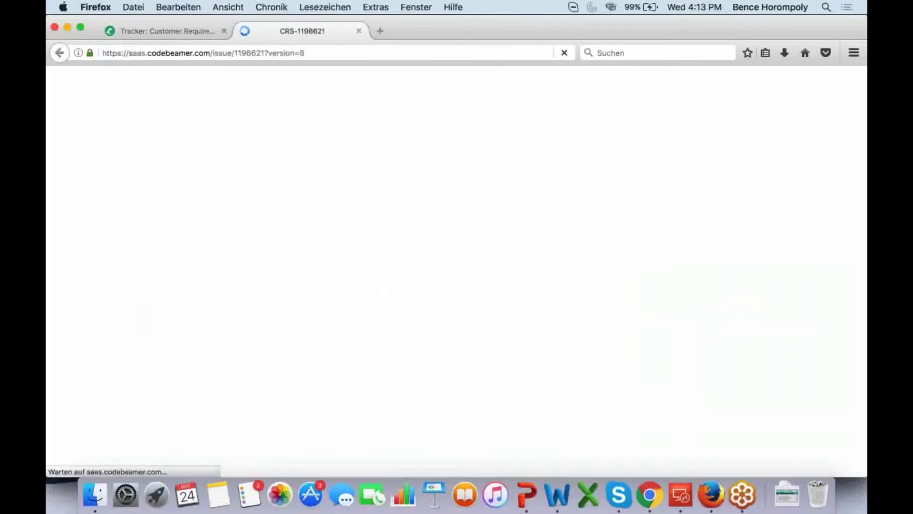
scroll(577, 405, "down", 5)
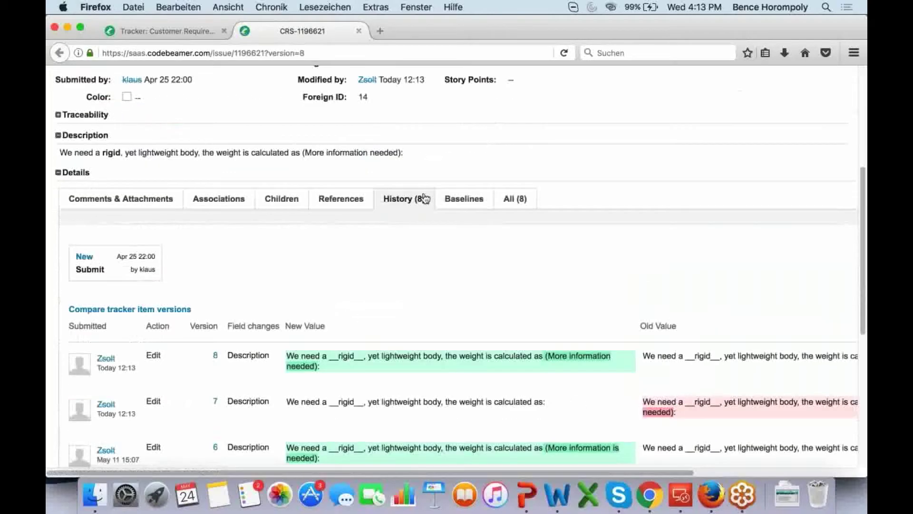
scroll(387, 204, "down", 5)
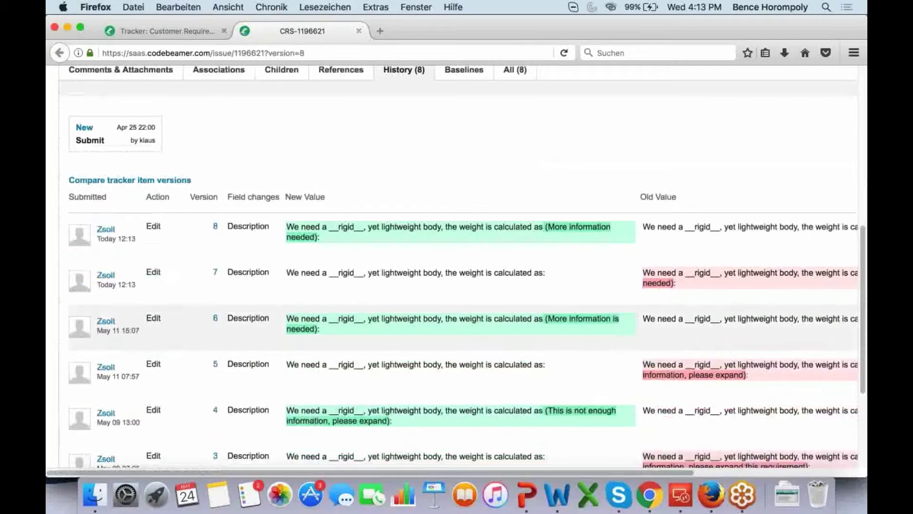
scroll(456, 267, "down", 3)
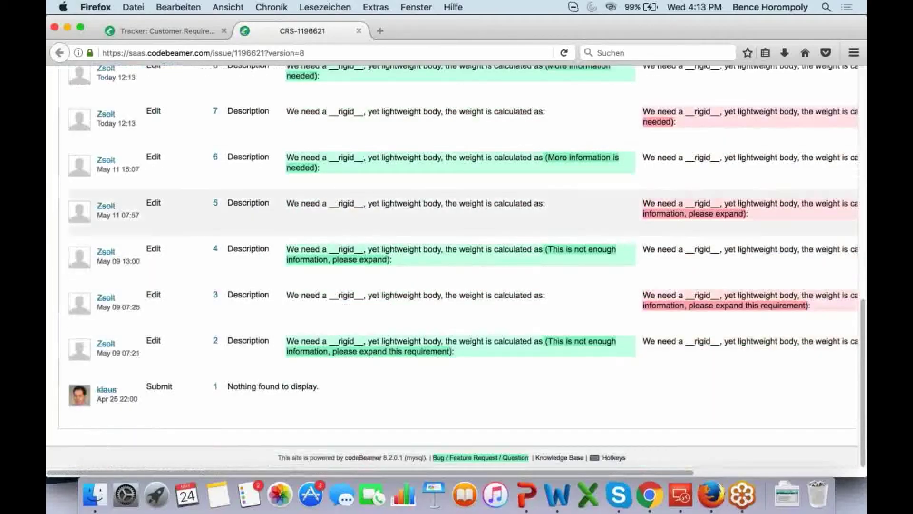
scroll(456, 266, "up", 2)
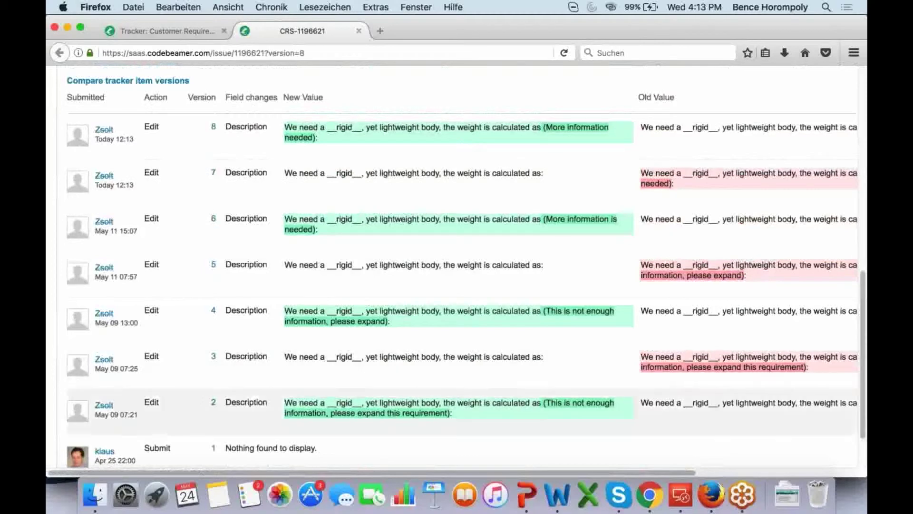
scroll(455, 267, "up", 3)
scroll(456, 267, "up", 7)
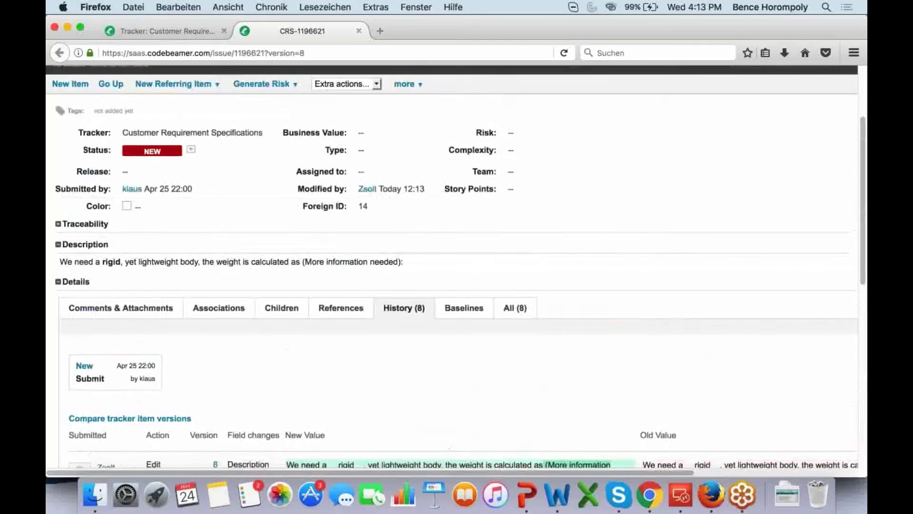
left_click(358, 31)
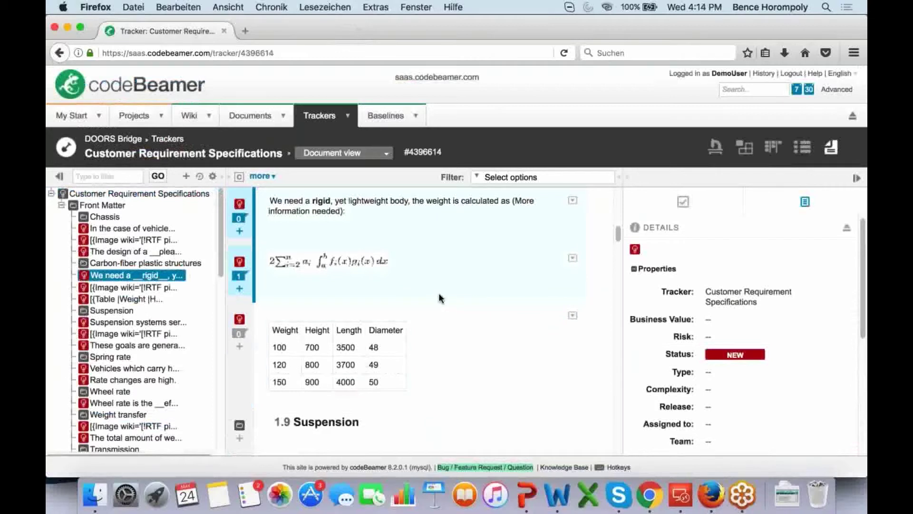
scroll(439, 294, "down", 1)
scroll(439, 295, "up", 2)
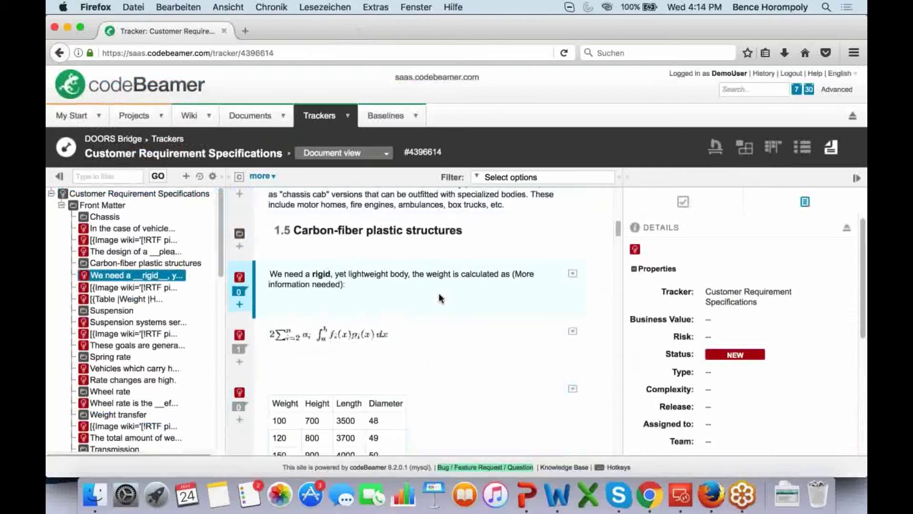
scroll(440, 298, "down", 1)
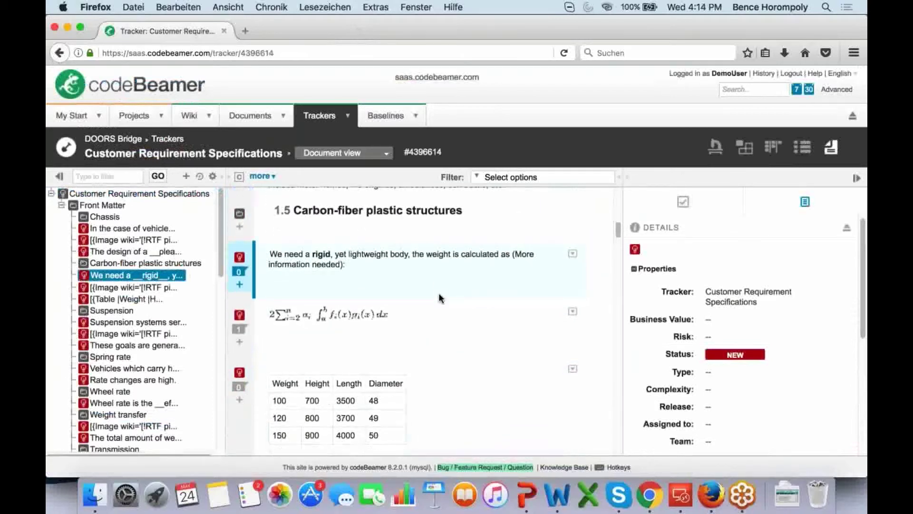
Step: Switch to DOORS, replace "(More information needed)" in requirement ECC-14 with "seen below", and save the module
key("ctrl+Right")
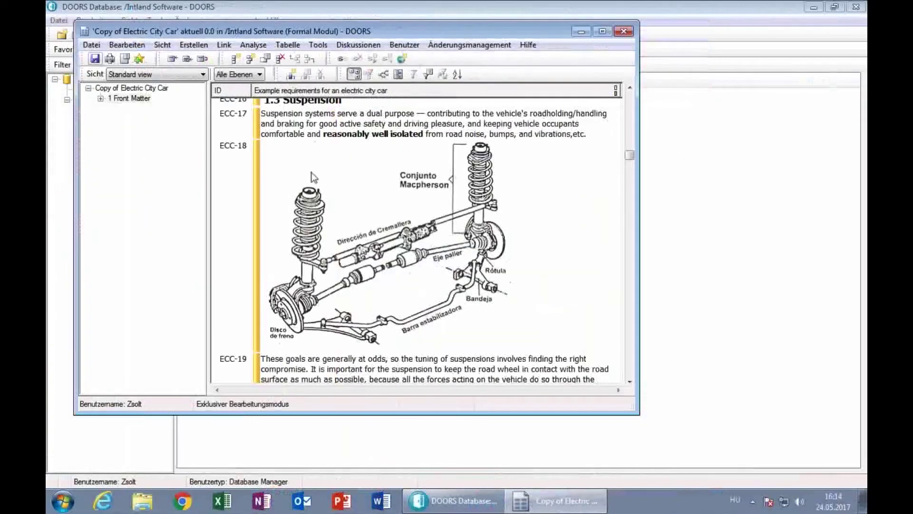
left_click(629, 88)
scroll(629, 88, "up", 10)
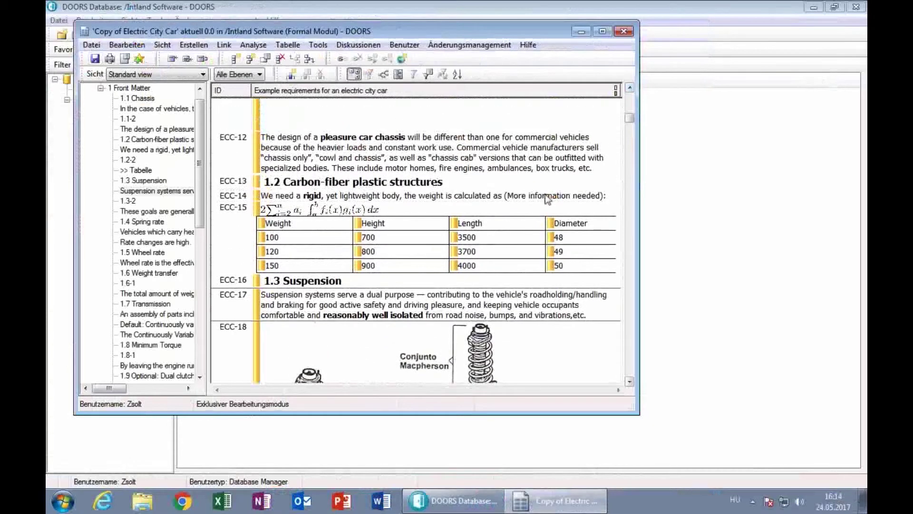
left_click(547, 198)
left_click_drag(502, 195, 604, 196)
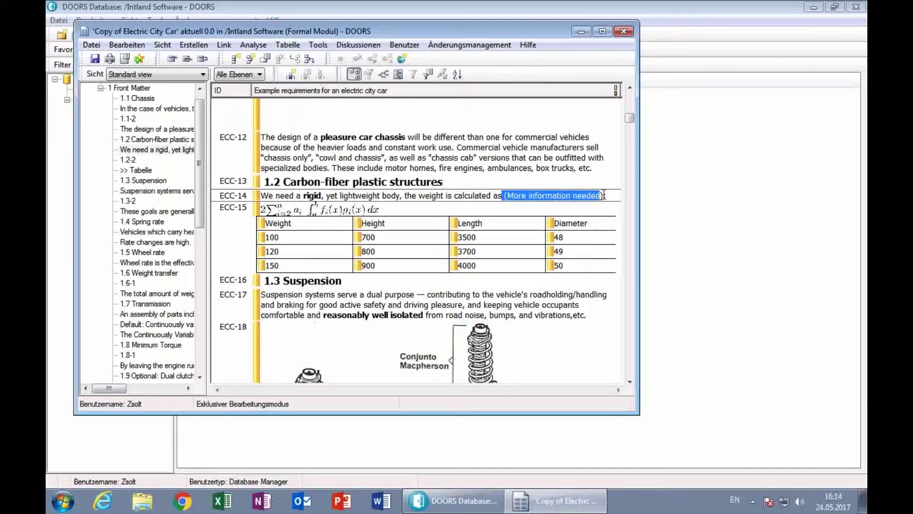
key("Delete")
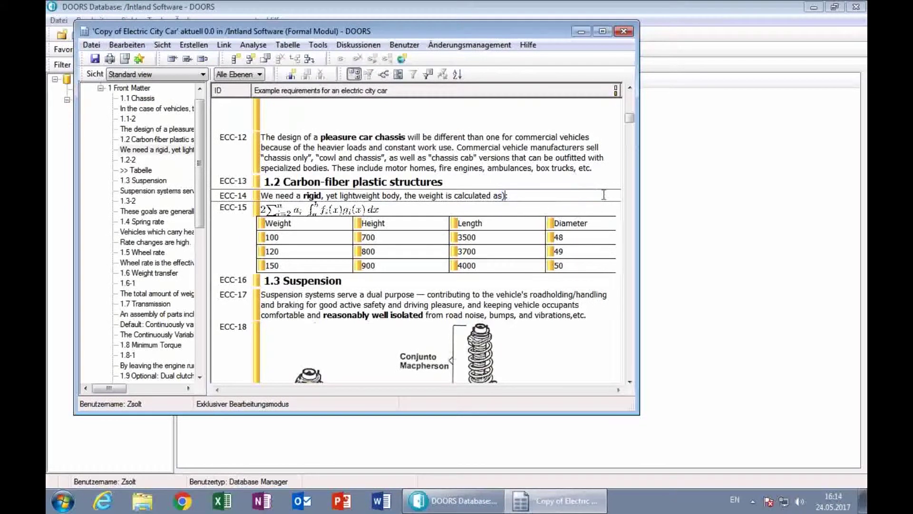
key("BackSpace")
type("seen below")
left_click(95, 59)
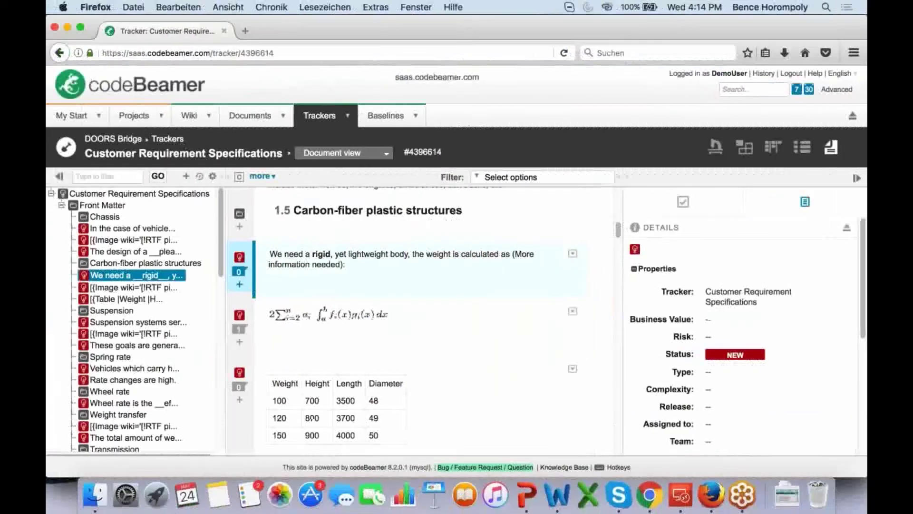
Step: Return to codeBeamer and start a new import from DOORS for the Customer Requirement Specifications tracker
left_click(318, 224)
left_click(269, 176)
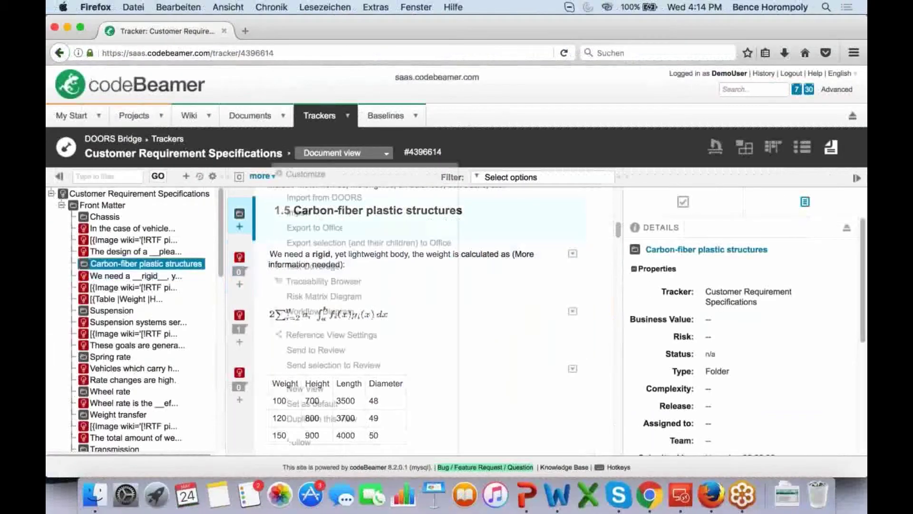
left_click(324, 199)
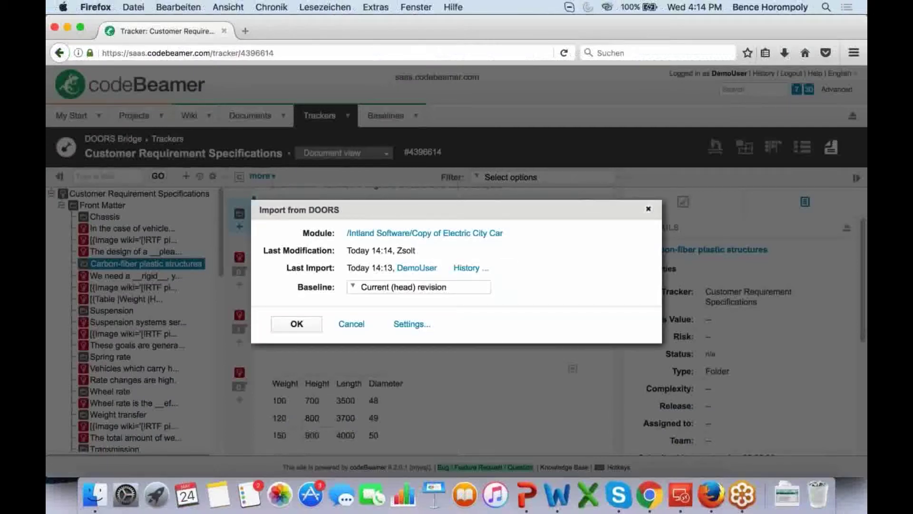
Step: Examine the DOORS import history, including the previous import's item summary and its bridge settings
left_click(467, 269)
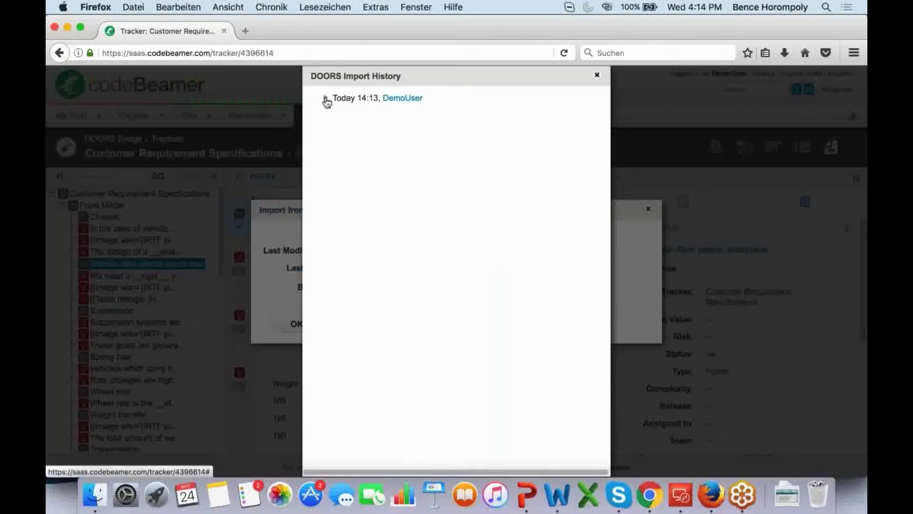
left_click(326, 99)
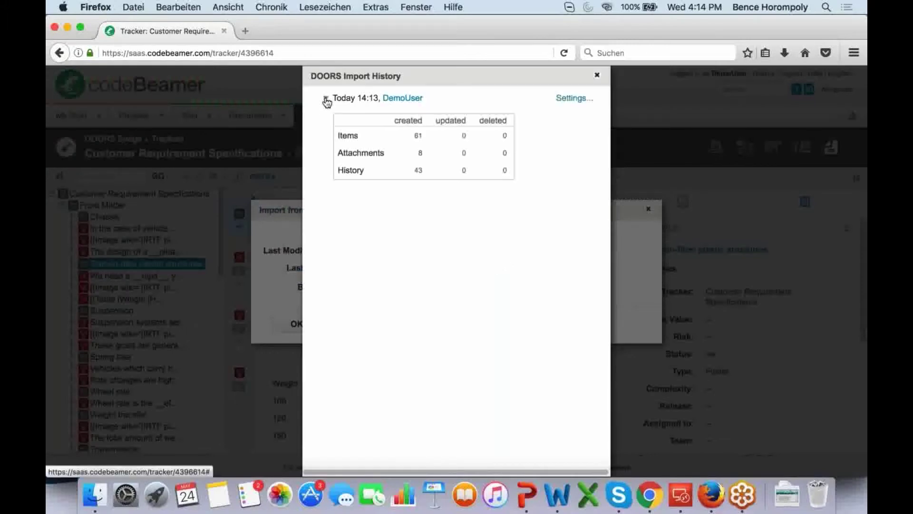
left_click(570, 99)
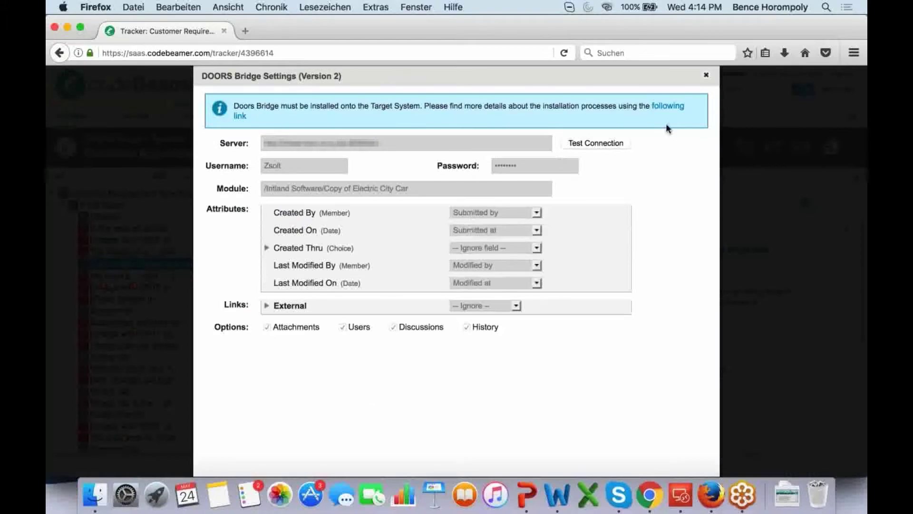
left_click(706, 74)
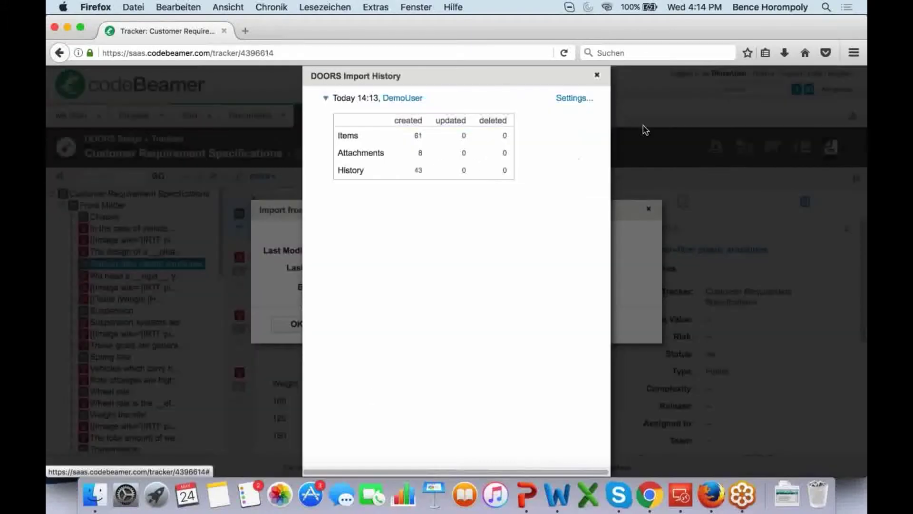
left_click(597, 75)
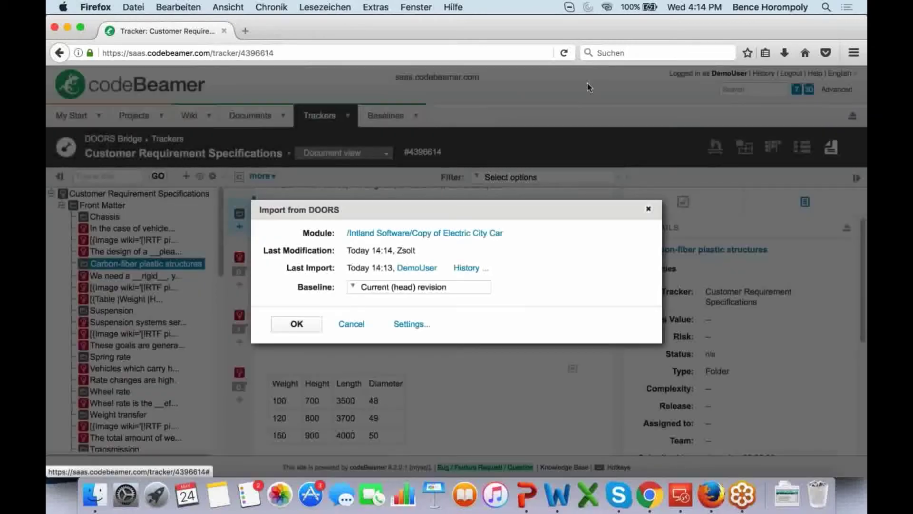
Step: Import the current (head) revision of the DOORS module and check the updated requirement in the import summary and the document
left_click(297, 324)
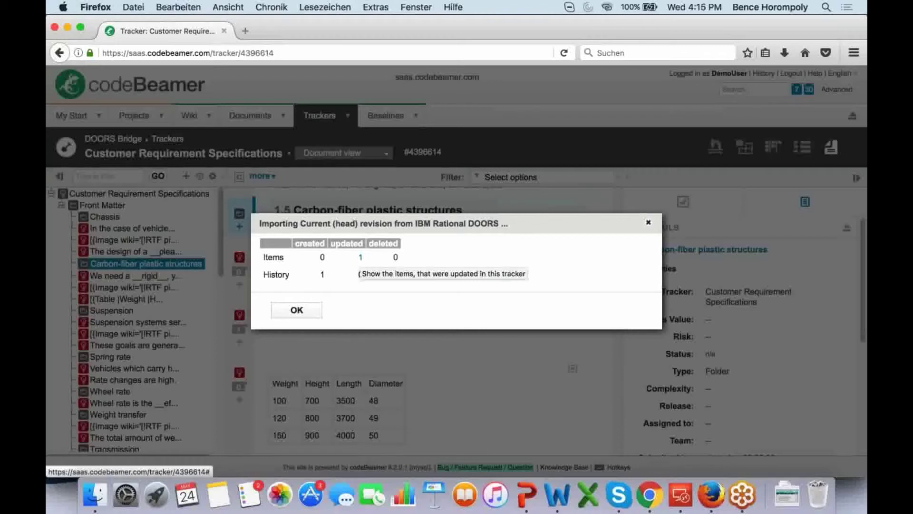
left_click(360, 257)
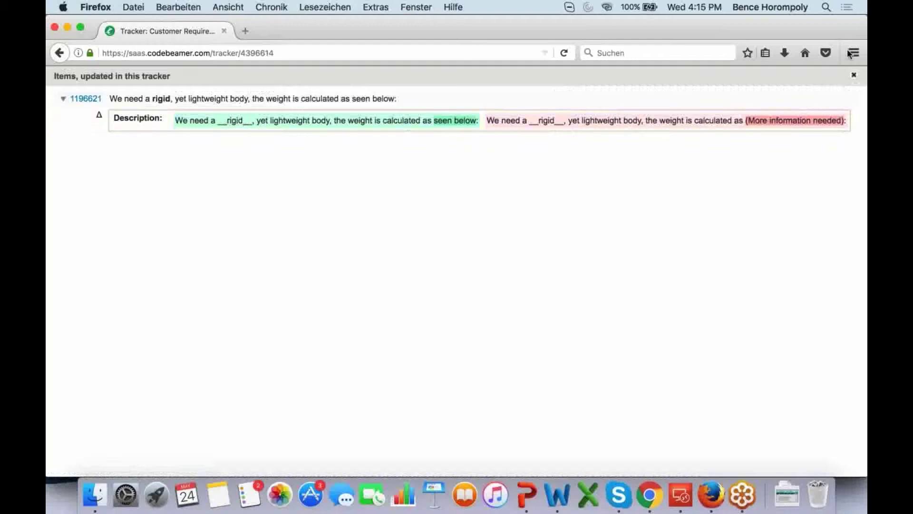
left_click(854, 75)
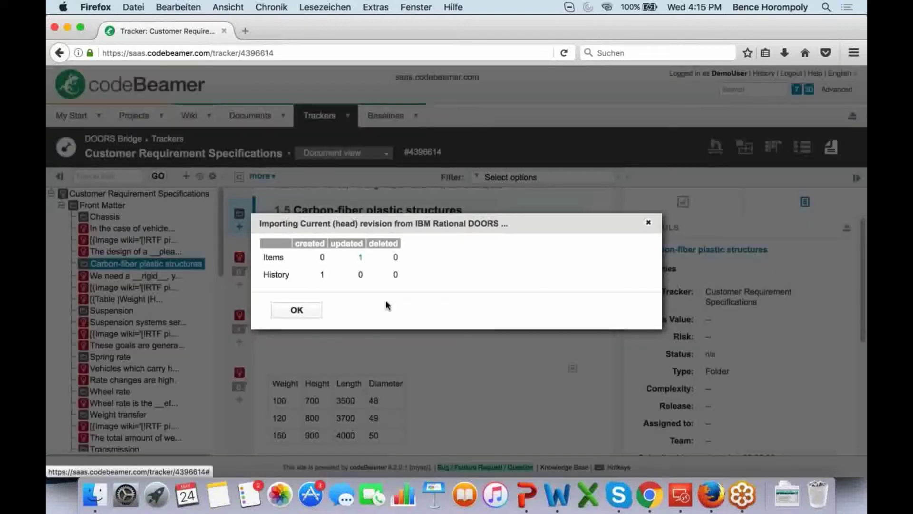
left_click(301, 314)
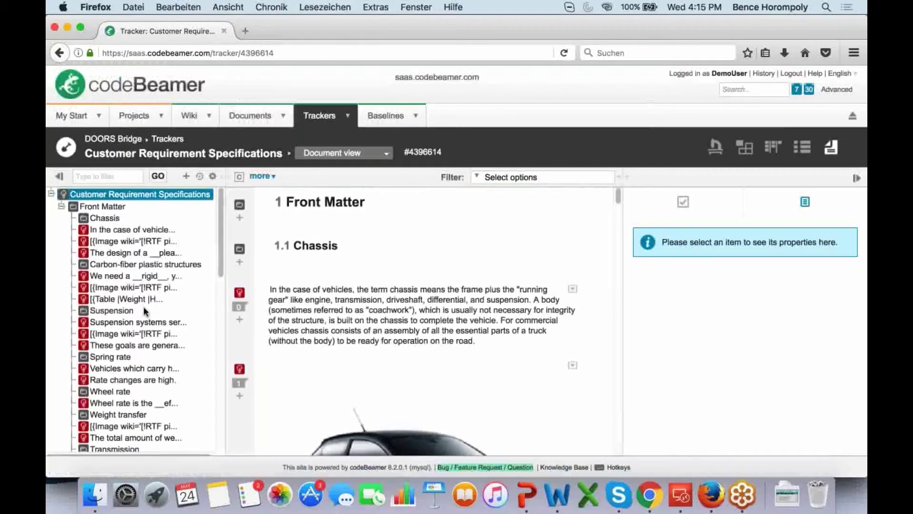
left_click(130, 276)
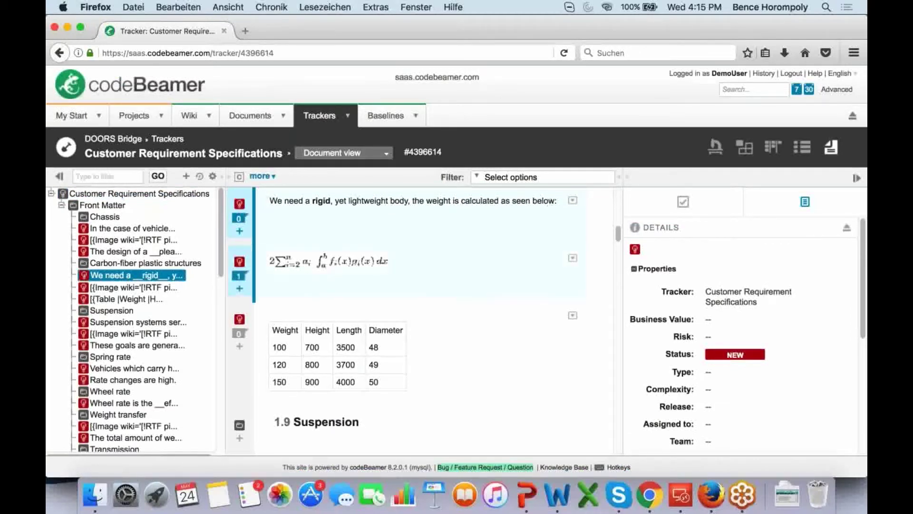
scroll(424, 266, "up", 12)
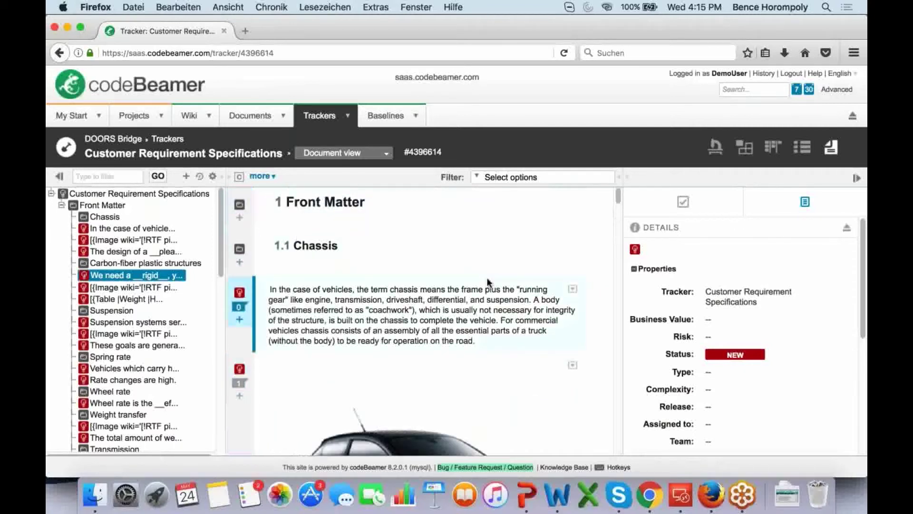
Step: Open the customization settings of the Customer Requirement Specifications tracker
left_click(349, 116)
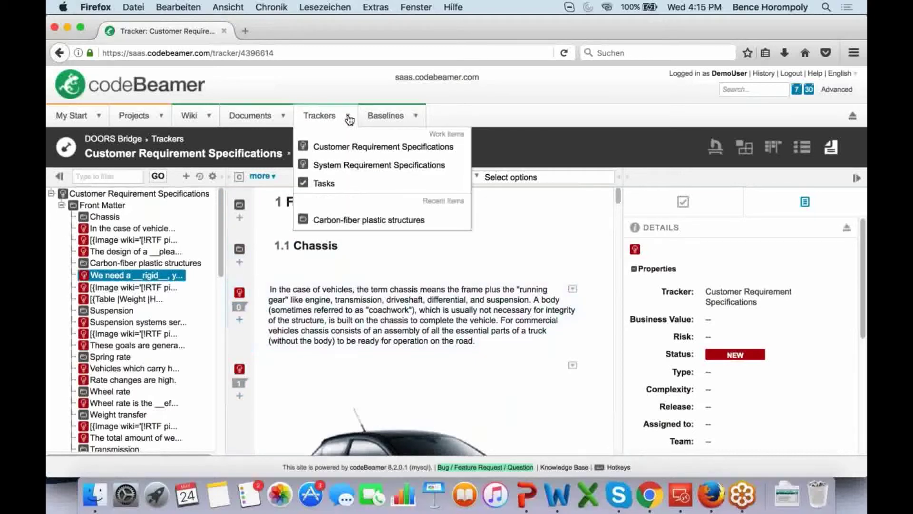
left_click(278, 177)
left_click(304, 173)
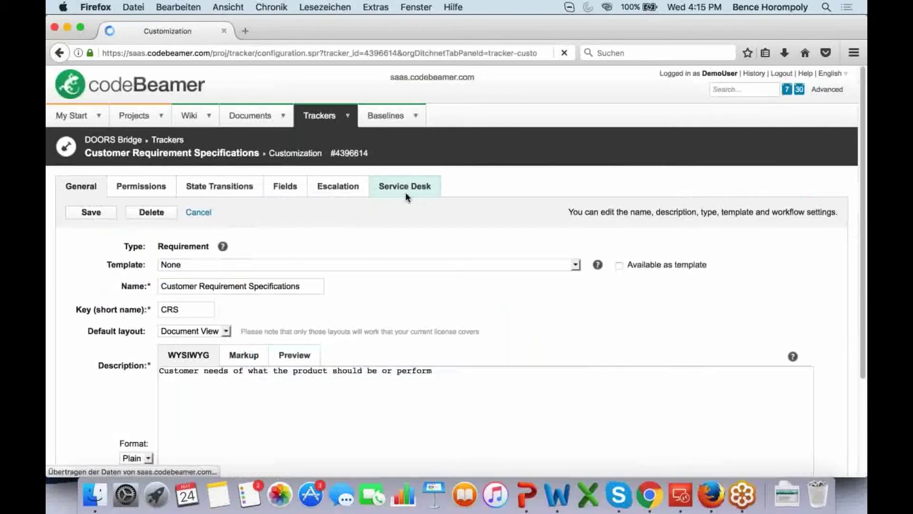
Step: Switch to Chrome and open the DOORS Bridge project in codeBeamer
left_click(651, 500)
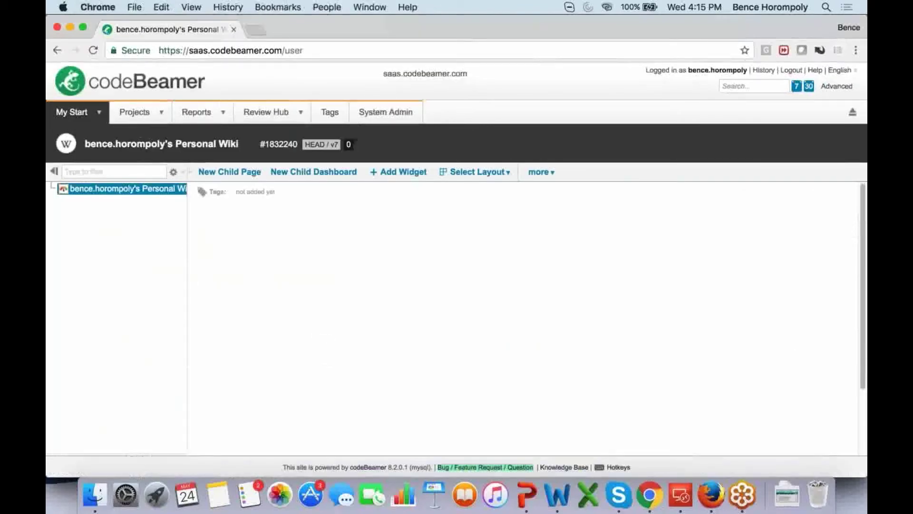
left_click(165, 116)
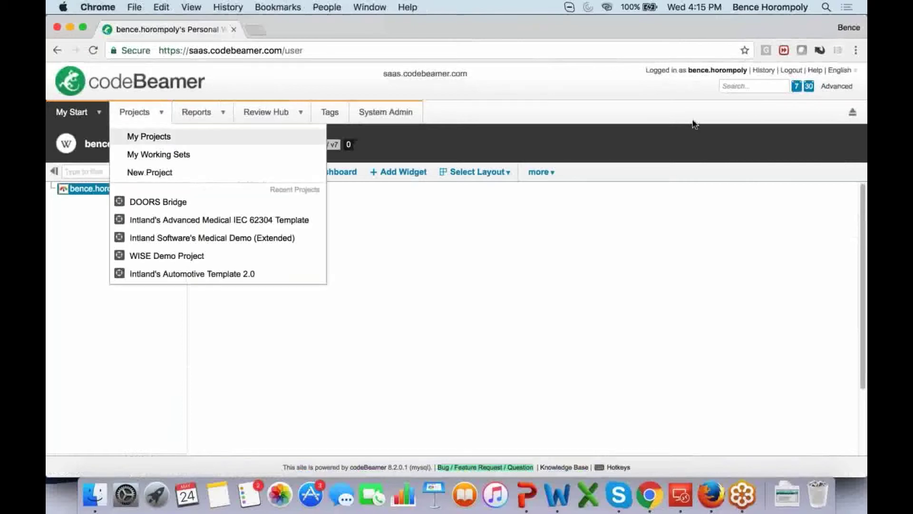
left_click(177, 202)
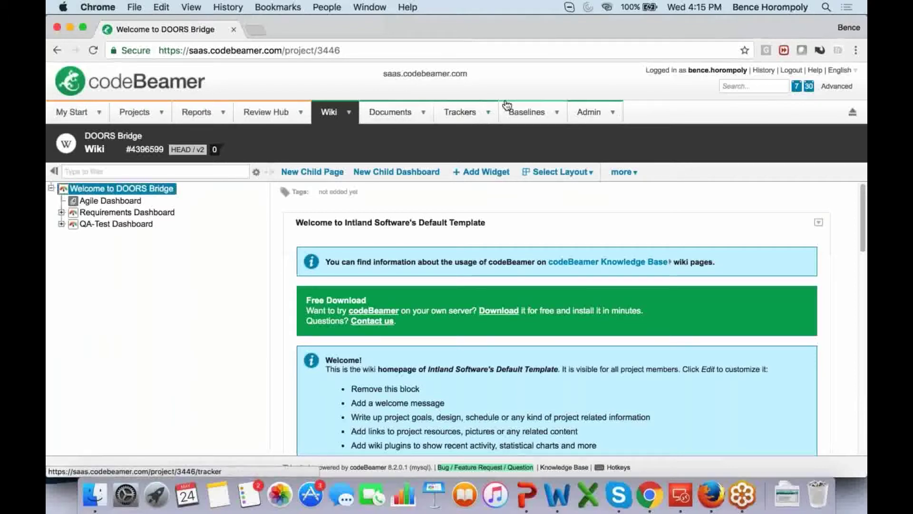
Step: Open the project's Customer Requirement Specifications tracker and look over the additional actions available for it
left_click(489, 112)
left_click(476, 144)
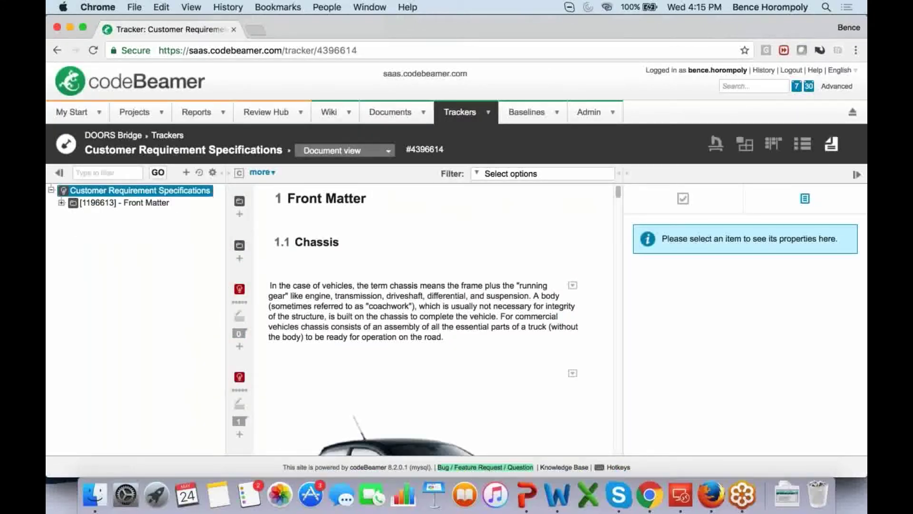
left_click(259, 172)
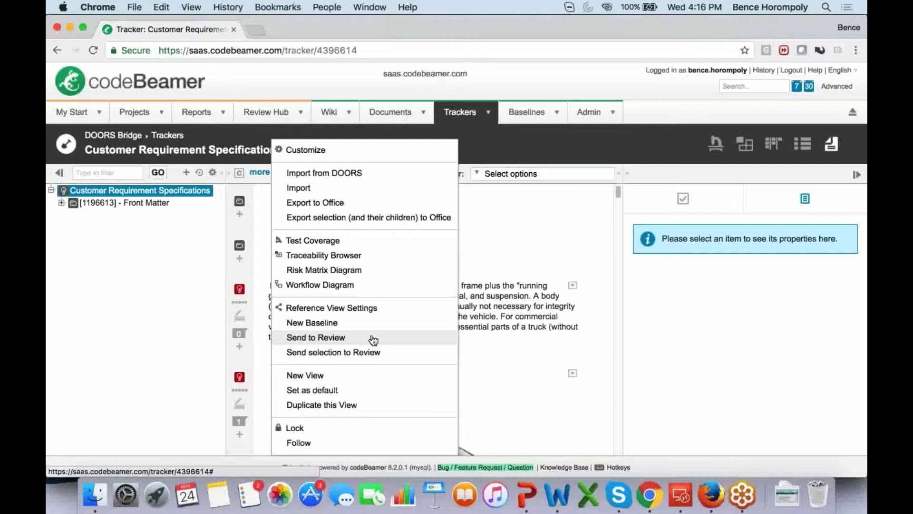
left_click(494, 306)
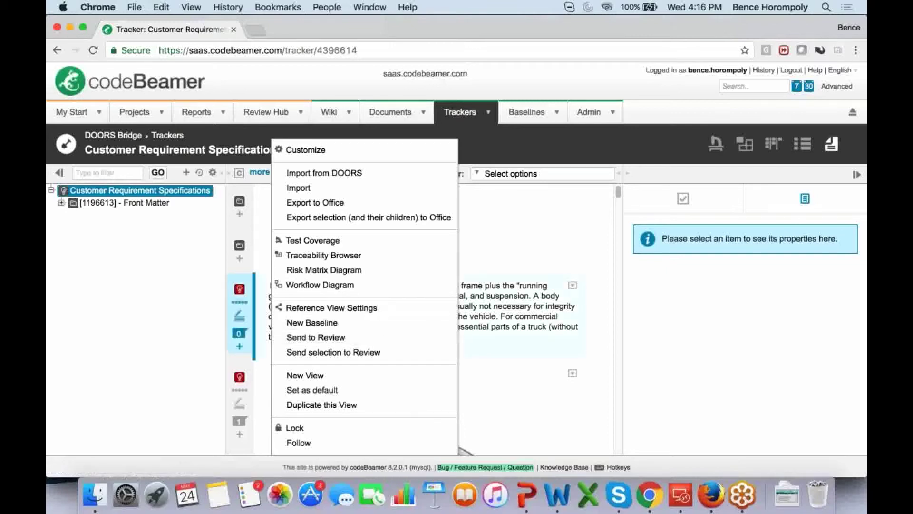
left_click(224, 116)
left_click(223, 116)
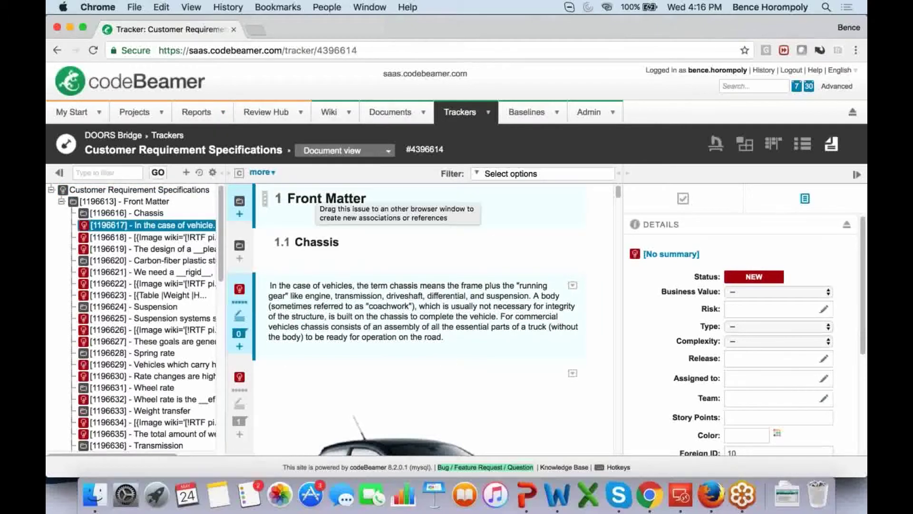
Step: Select the Chassis section to view its details and read through the imported document down to the Carbon-fiber plastic structures section
left_click(318, 243)
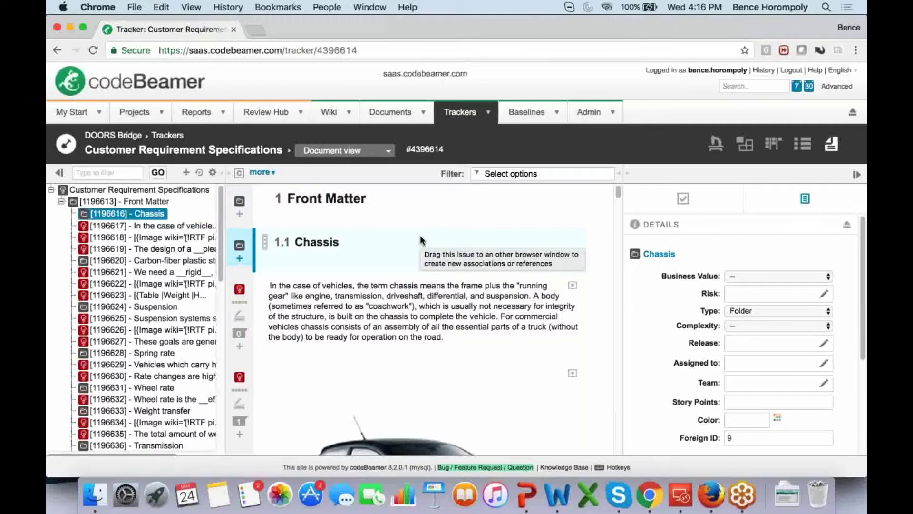
scroll(420, 240, "down", 10)
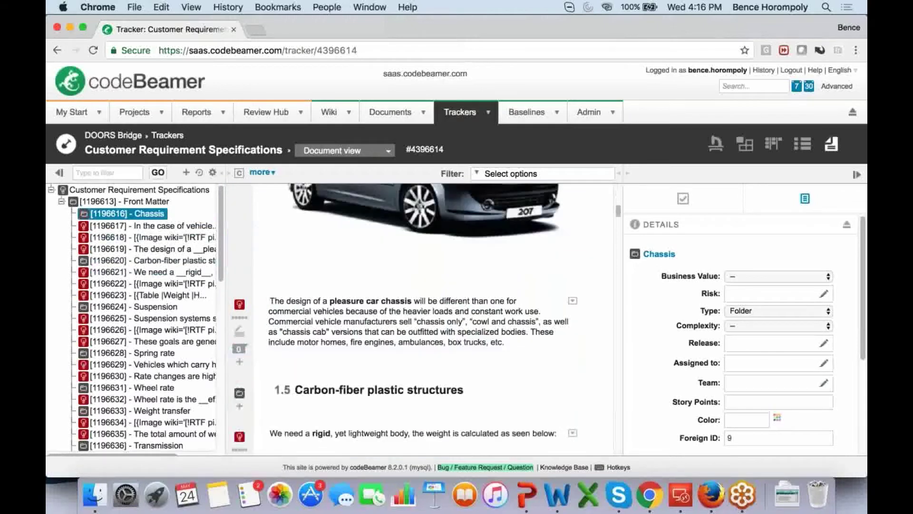
scroll(420, 333, "down", 2)
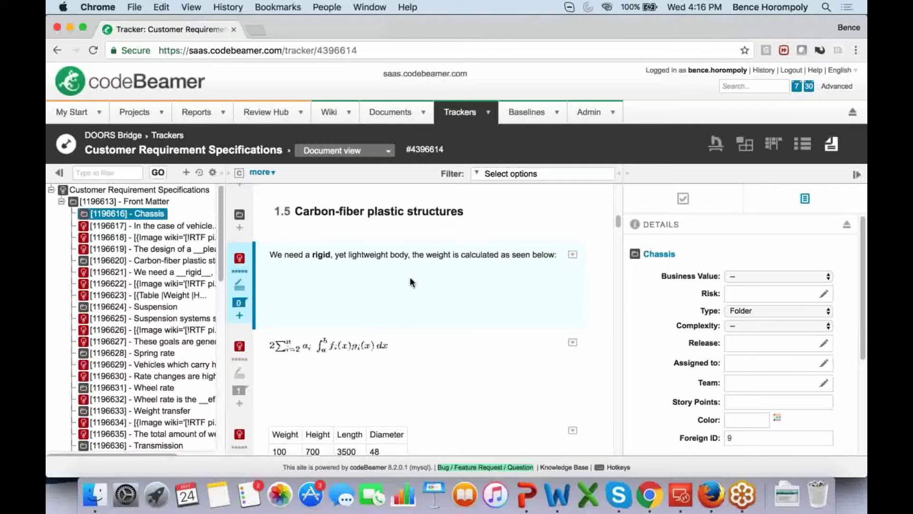
scroll(410, 281, "up", 5)
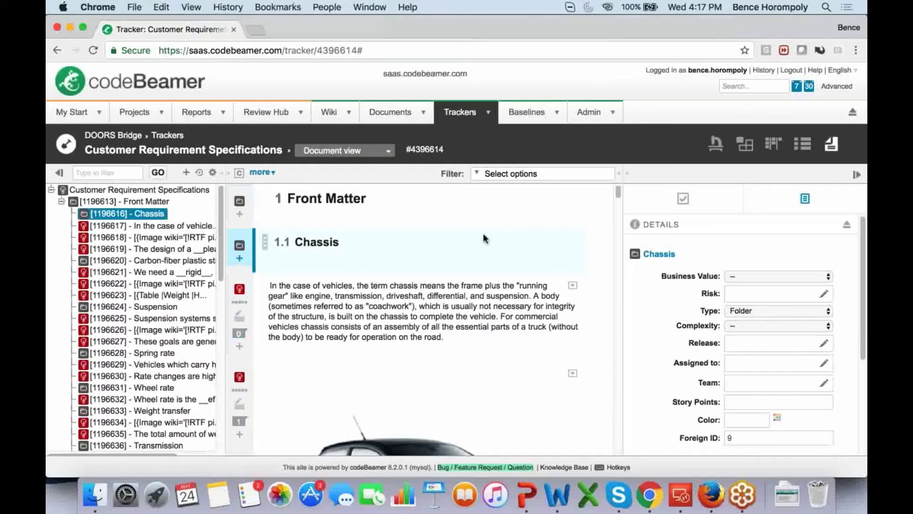
scroll(483, 239, "down", 2)
scroll(428, 323, "up", 1)
scroll(428, 324, "up", 2)
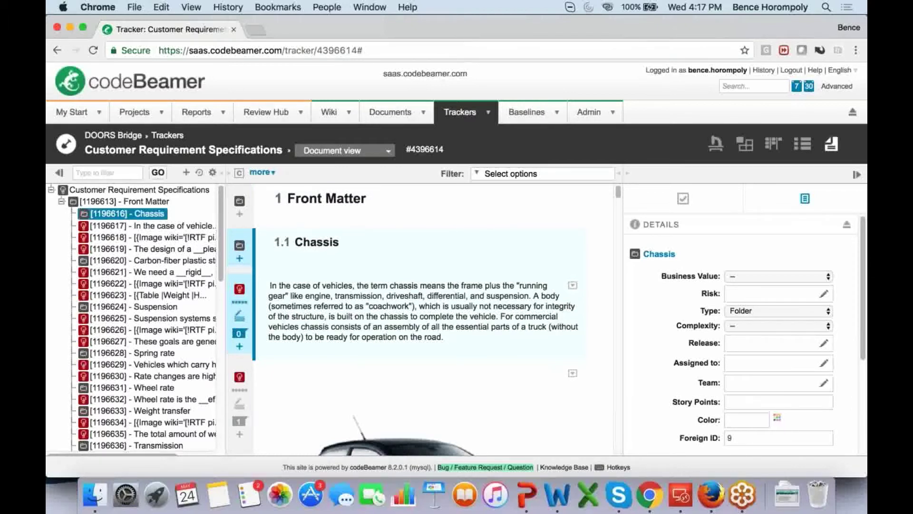
Step: Switch to the DOORS Bridge.pptx presentation in PowerPoint and show the closing "Thank you for your attention!" slide
left_click(527, 494)
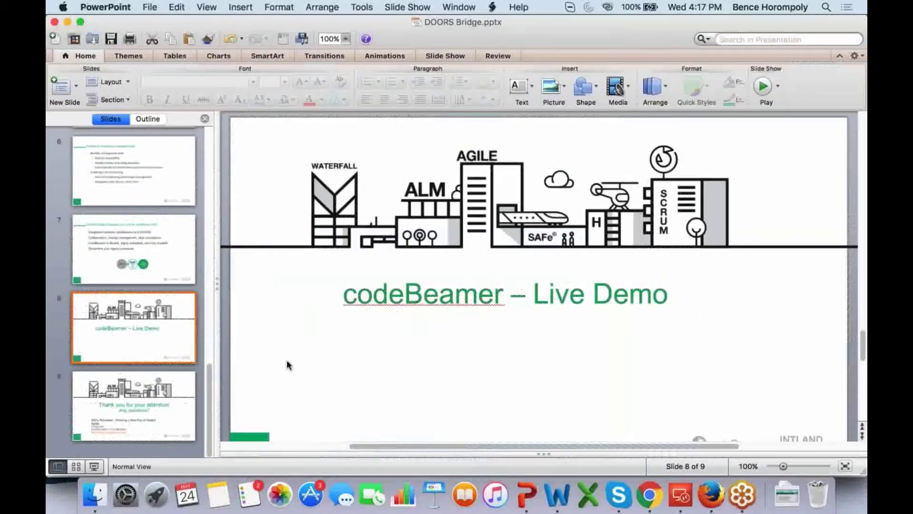
key("Down")
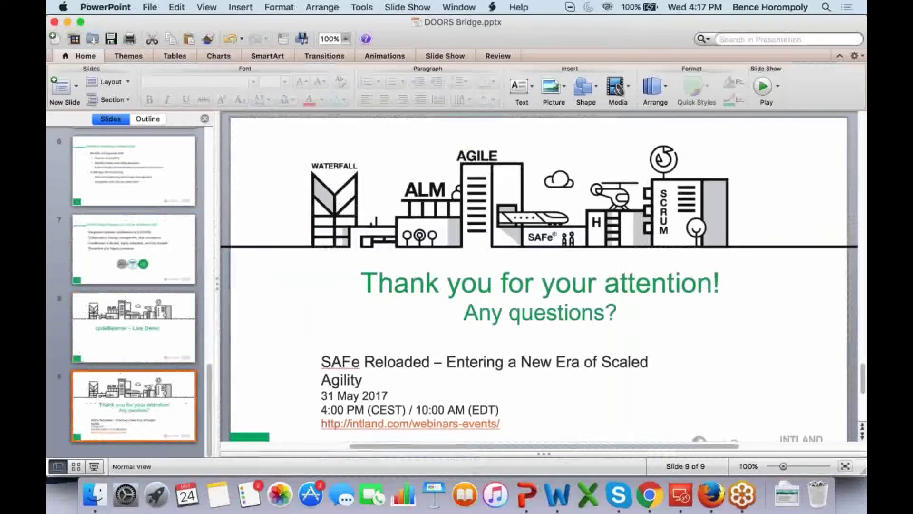